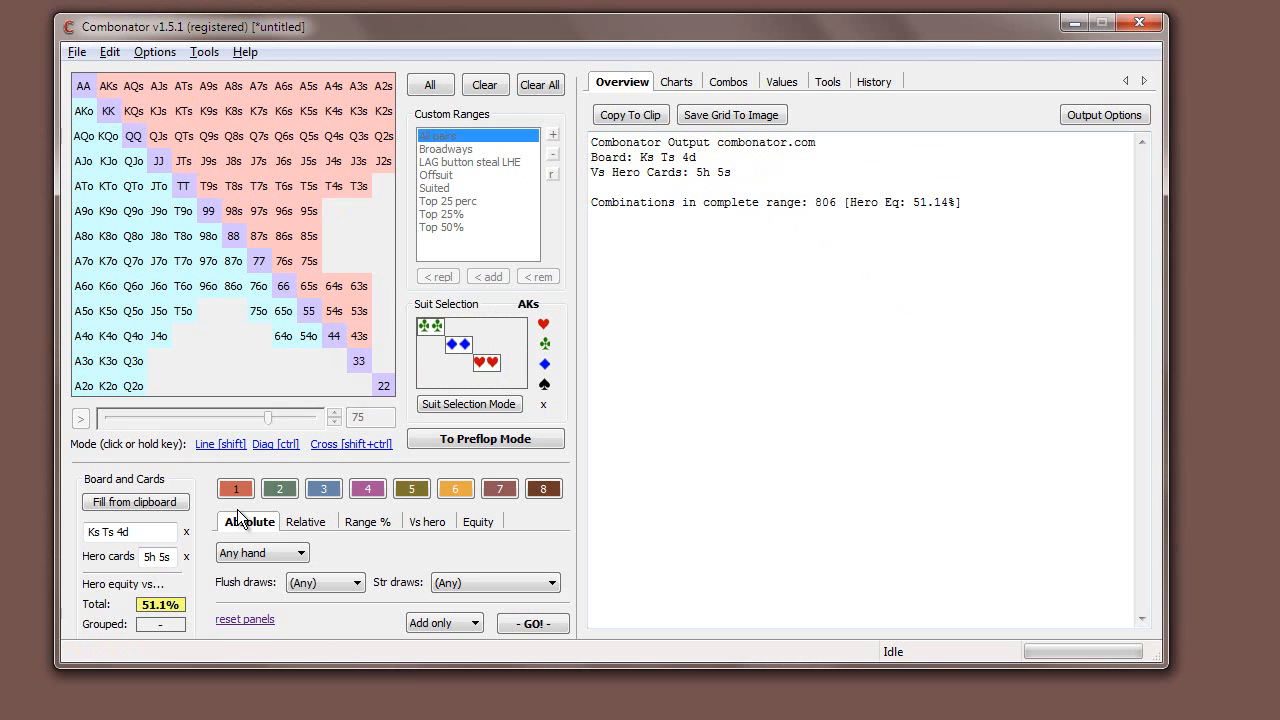
Mark KQs, KJs and KTs individually as group 1 in the hand grid and unmark them again.
click(134, 112)
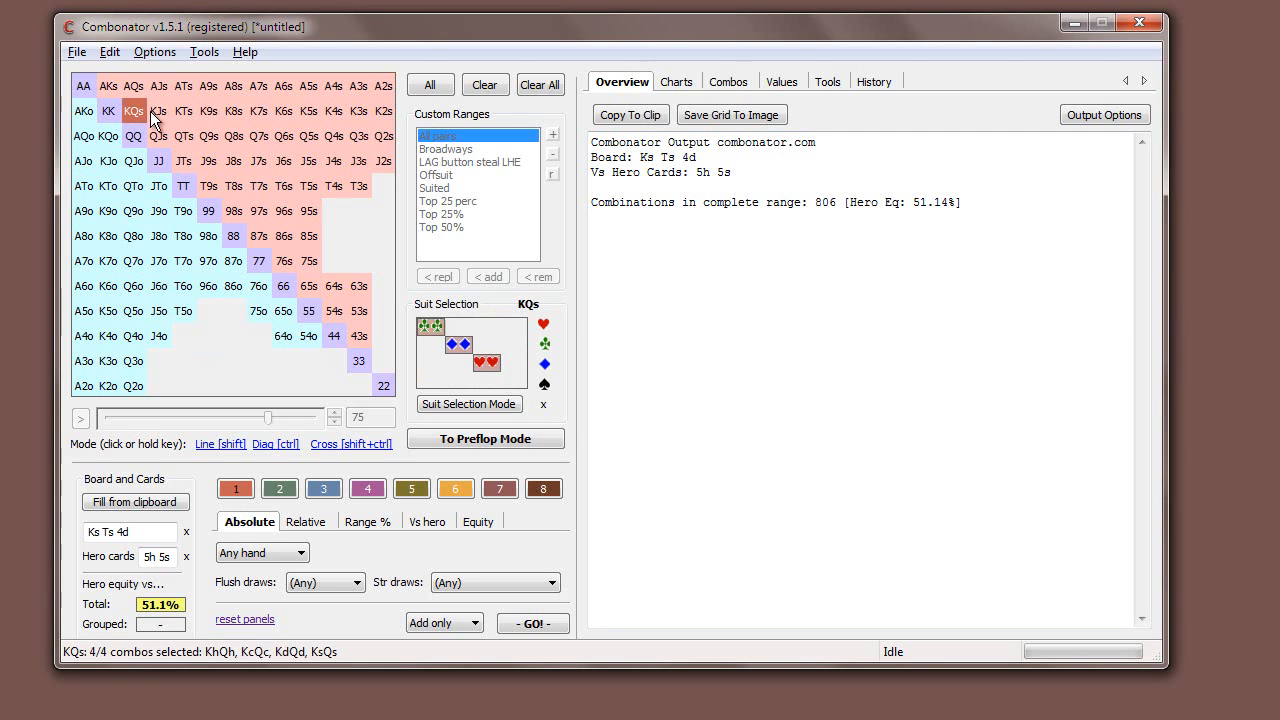
click(158, 111)
click(177, 111)
click(143, 110)
click(156, 108)
click(188, 106)
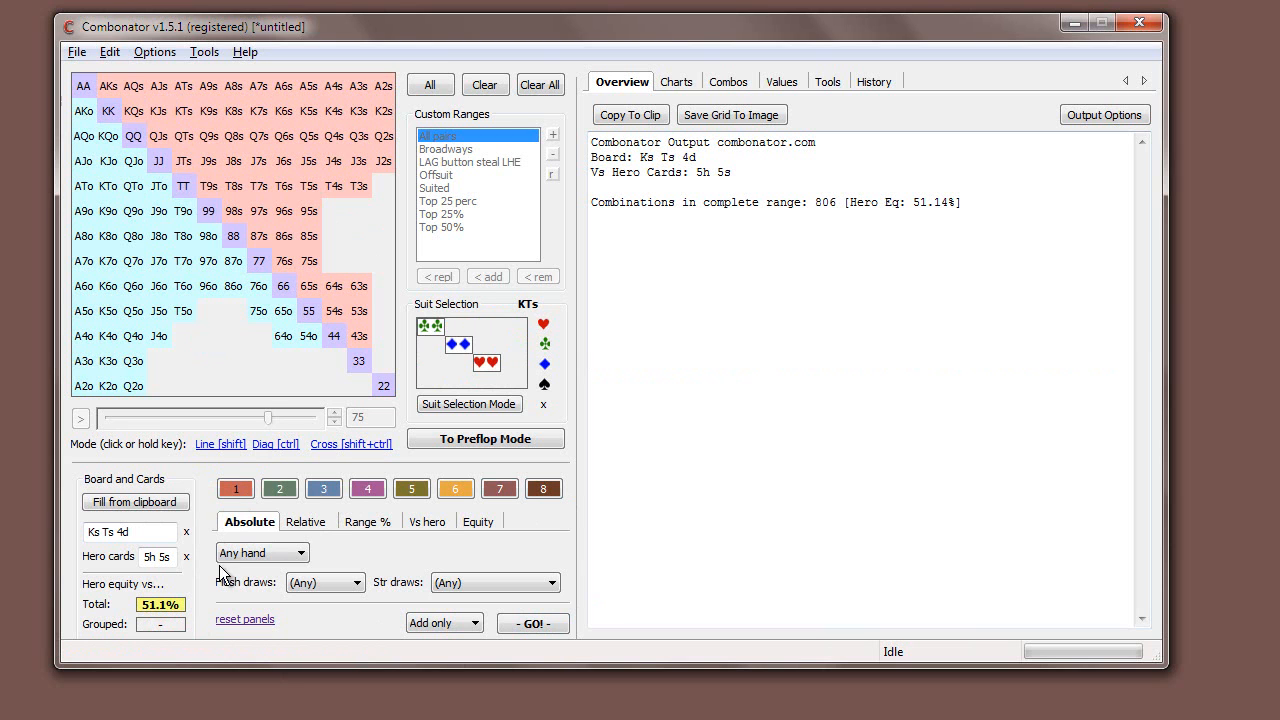
click(302, 519)
key(Right)
click(311, 520)
click(255, 522)
click(143, 532)
Put all hands making exactly a pair of kings, with any kicker, into group 1 using the absolute filter.
click(280, 551)
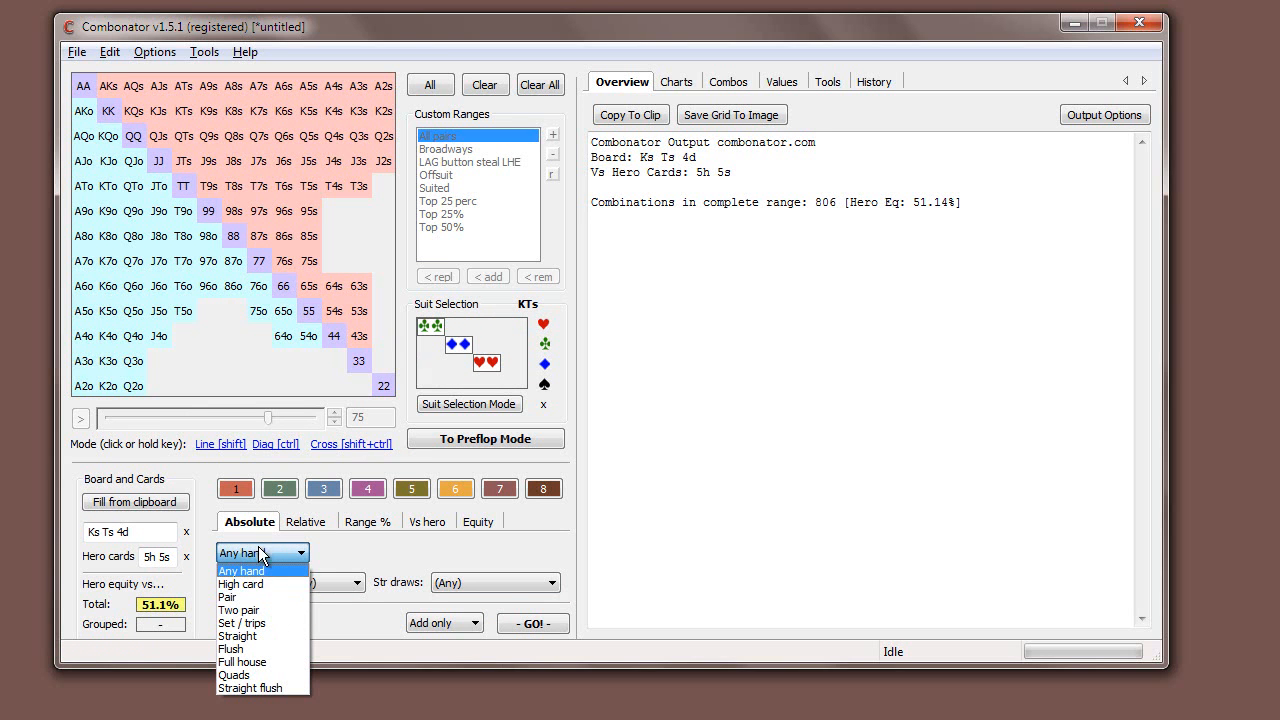
click(231, 596)
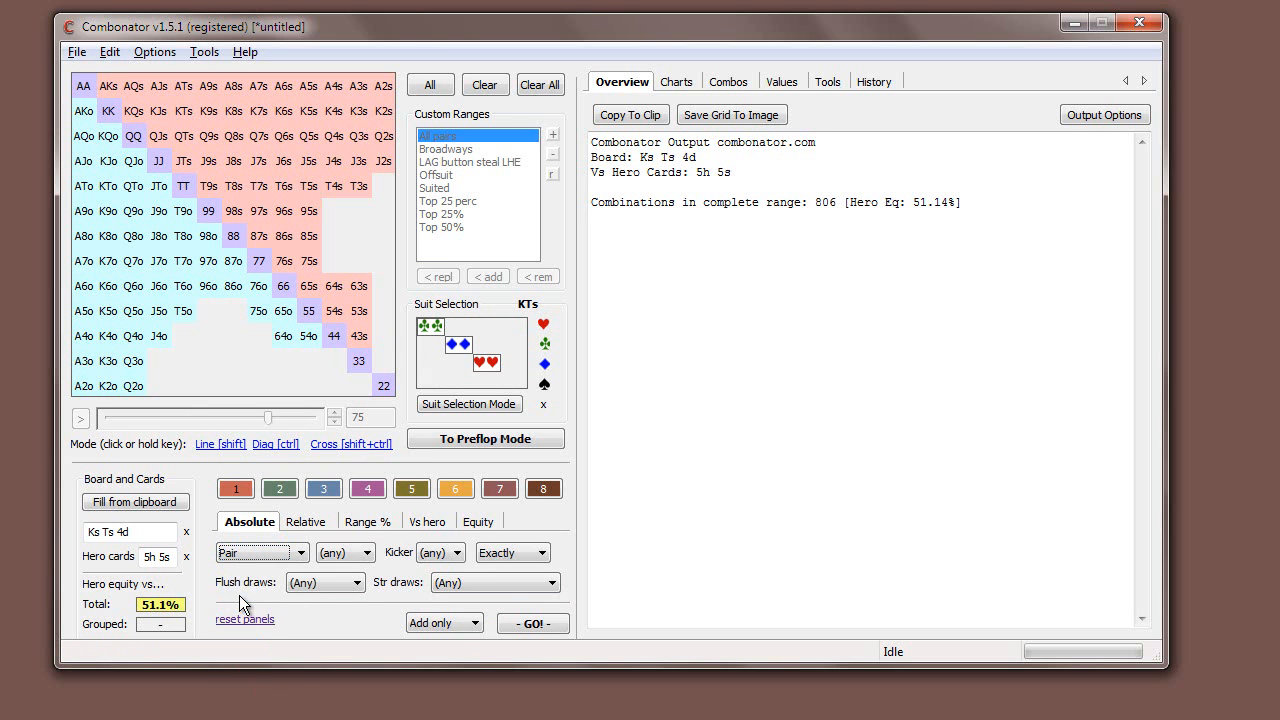
click(340, 552)
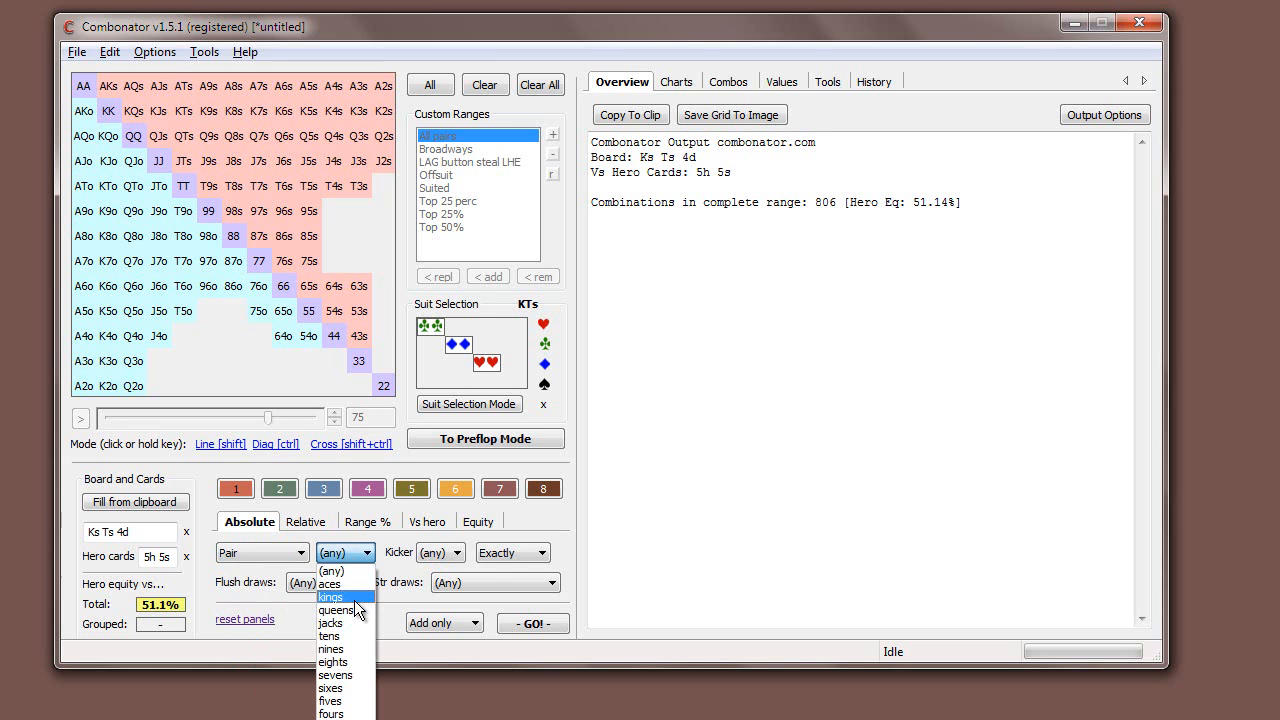
click(356, 599)
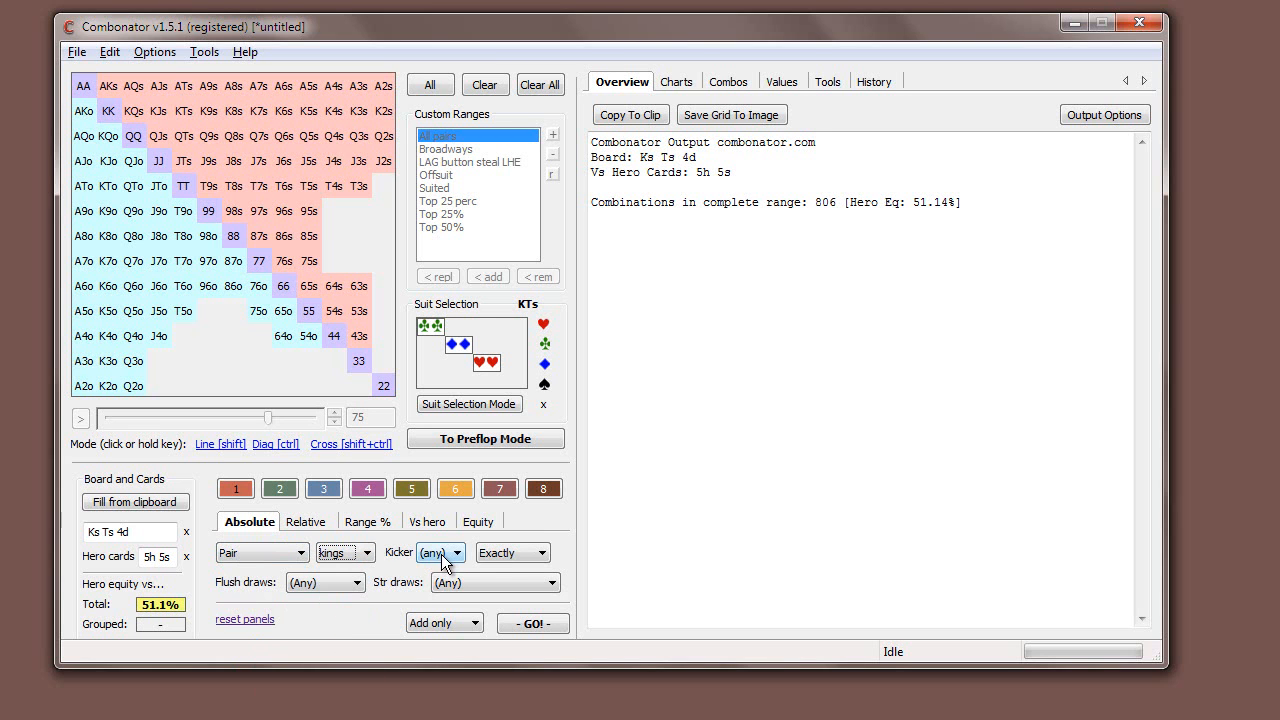
click(507, 553)
click(523, 553)
click(542, 628)
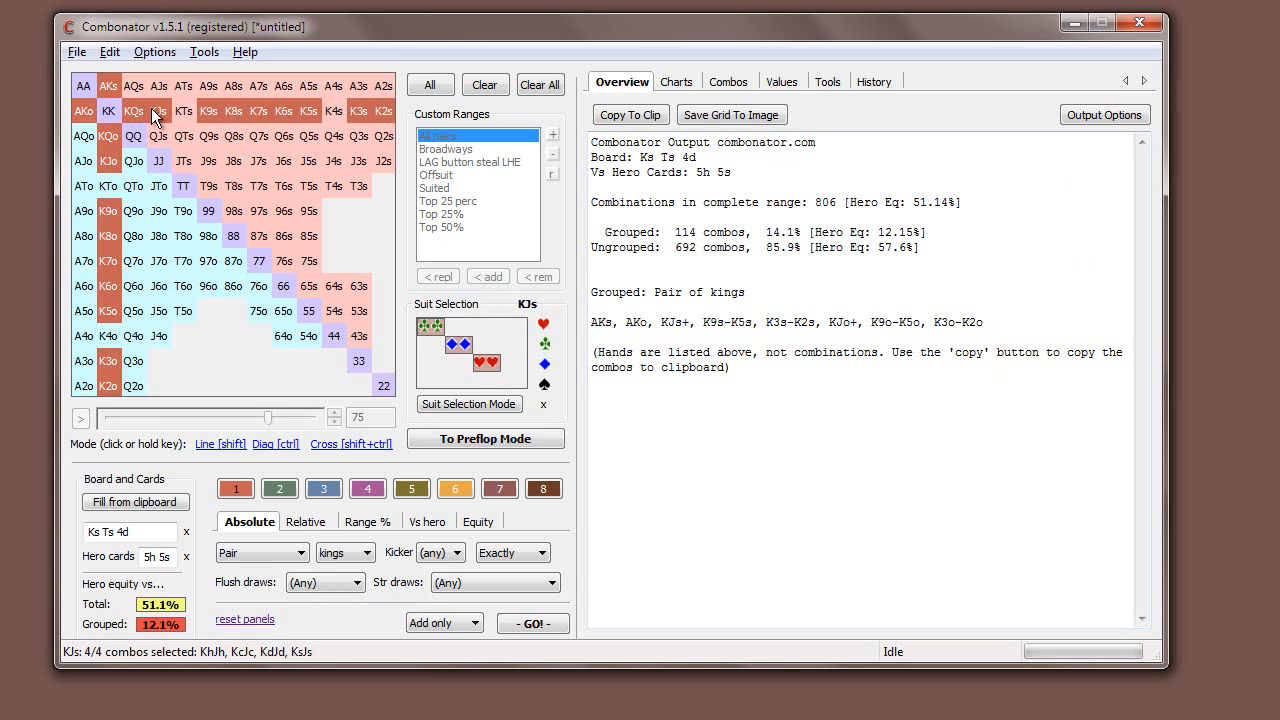
drag(928, 232, 913, 232)
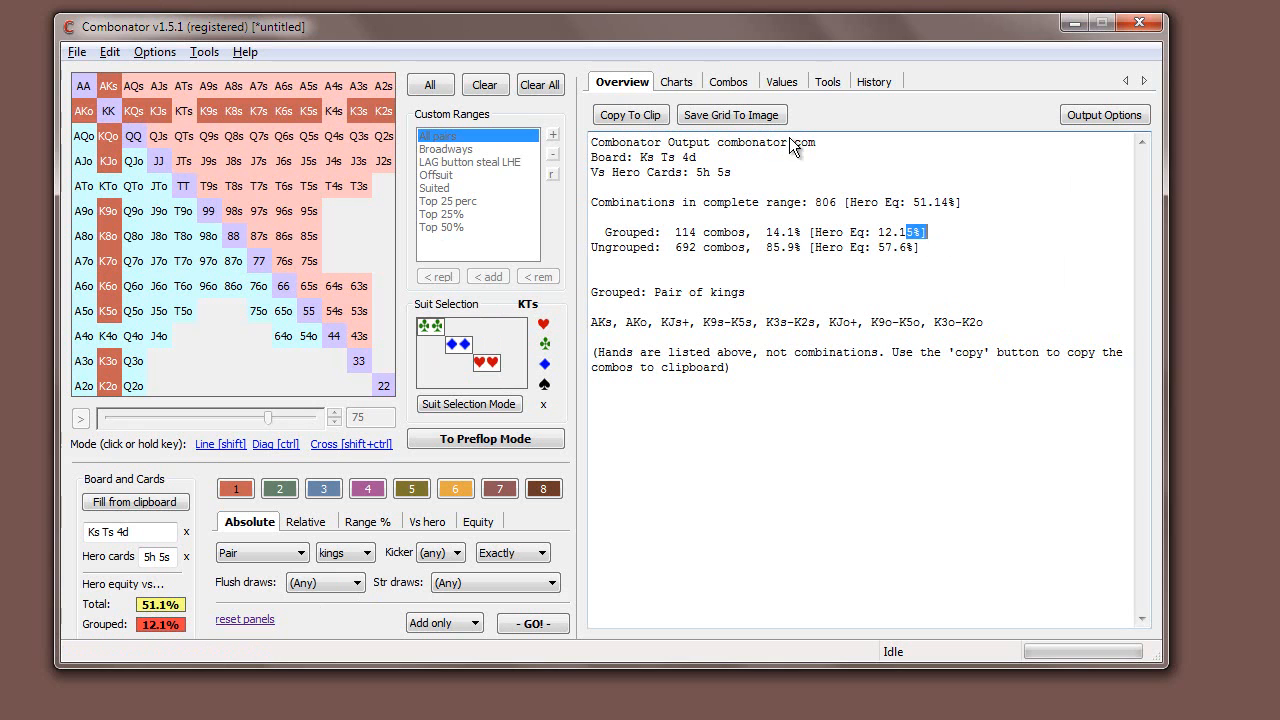
click(766, 179)
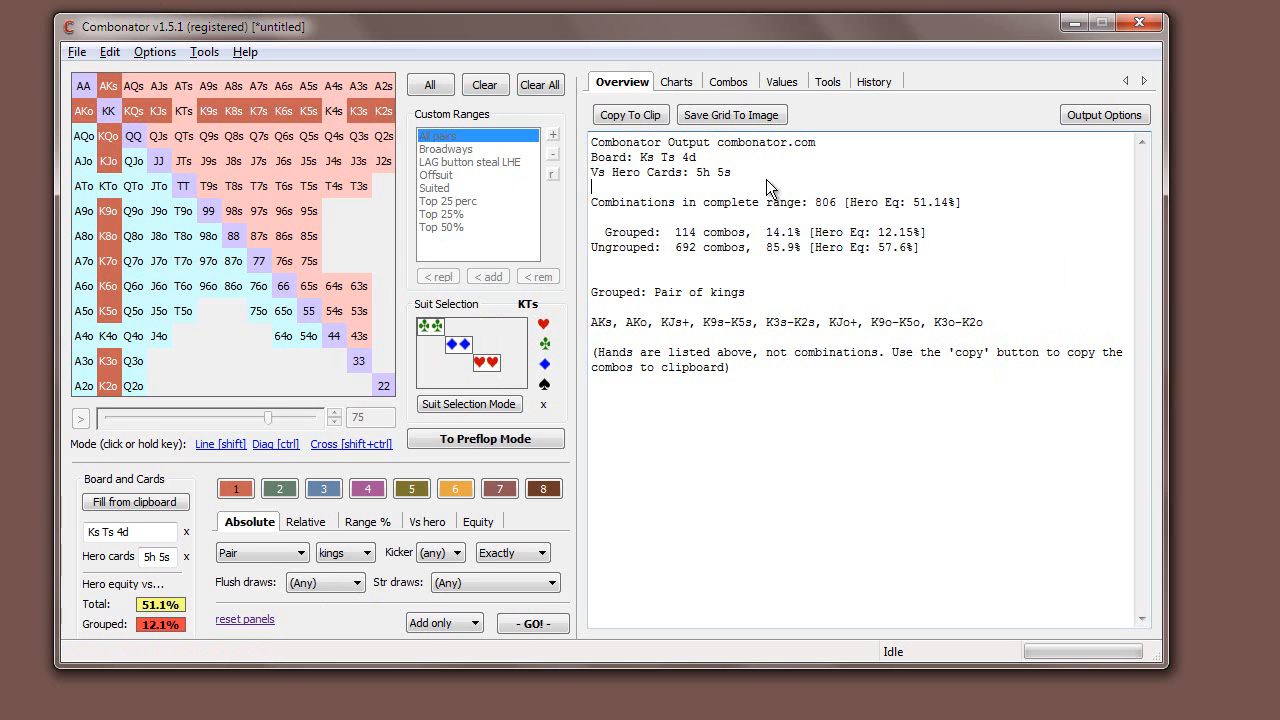
Put all hands making two pair or better into group 2.
click(280, 489)
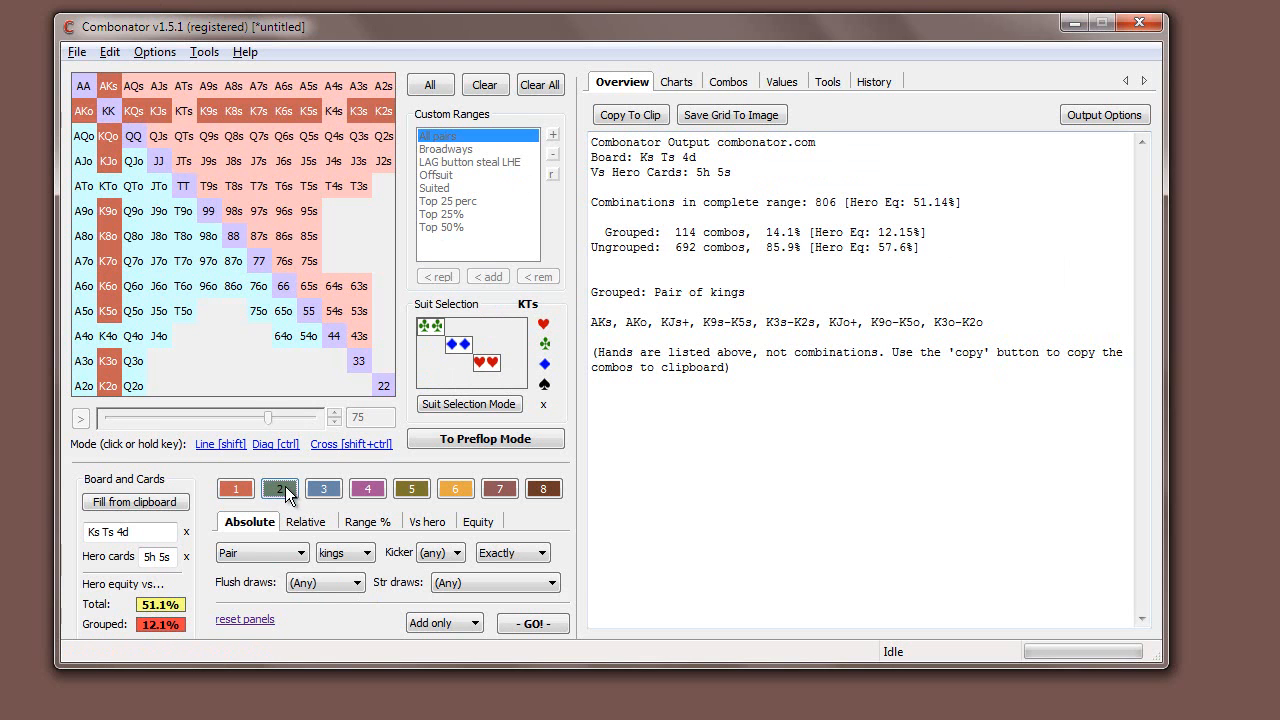
click(261, 551)
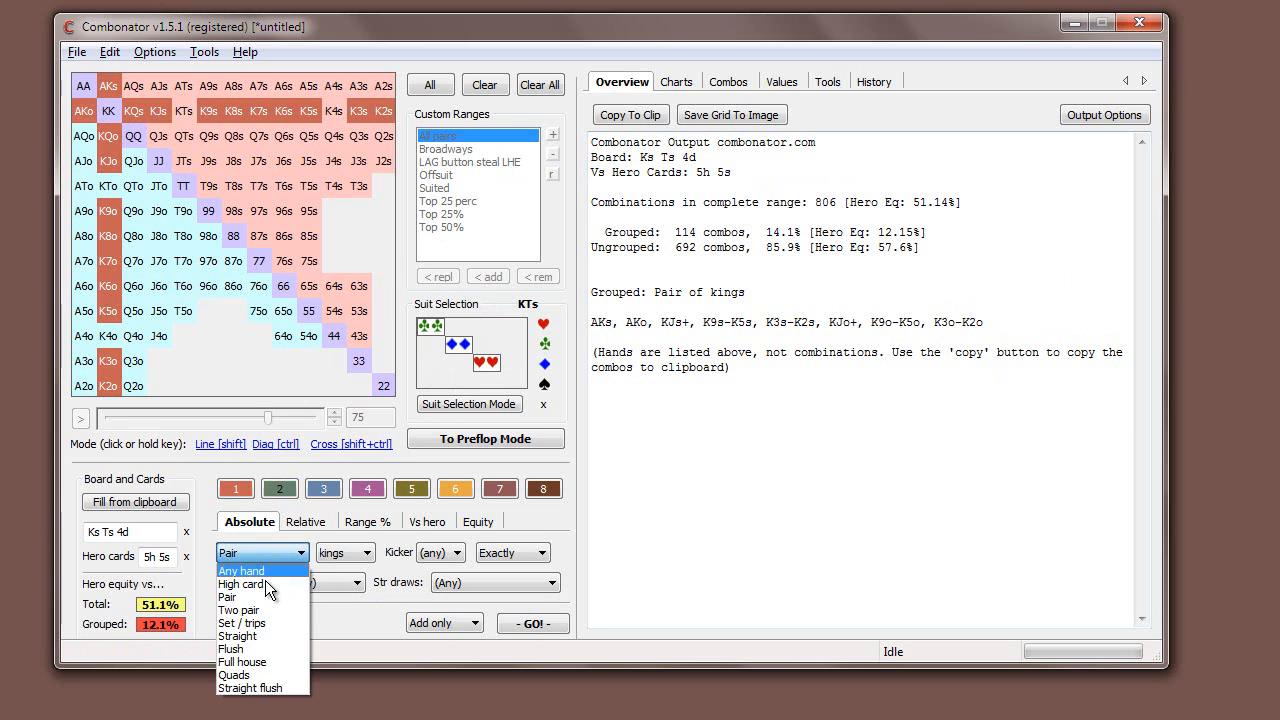
click(266, 607)
click(520, 553)
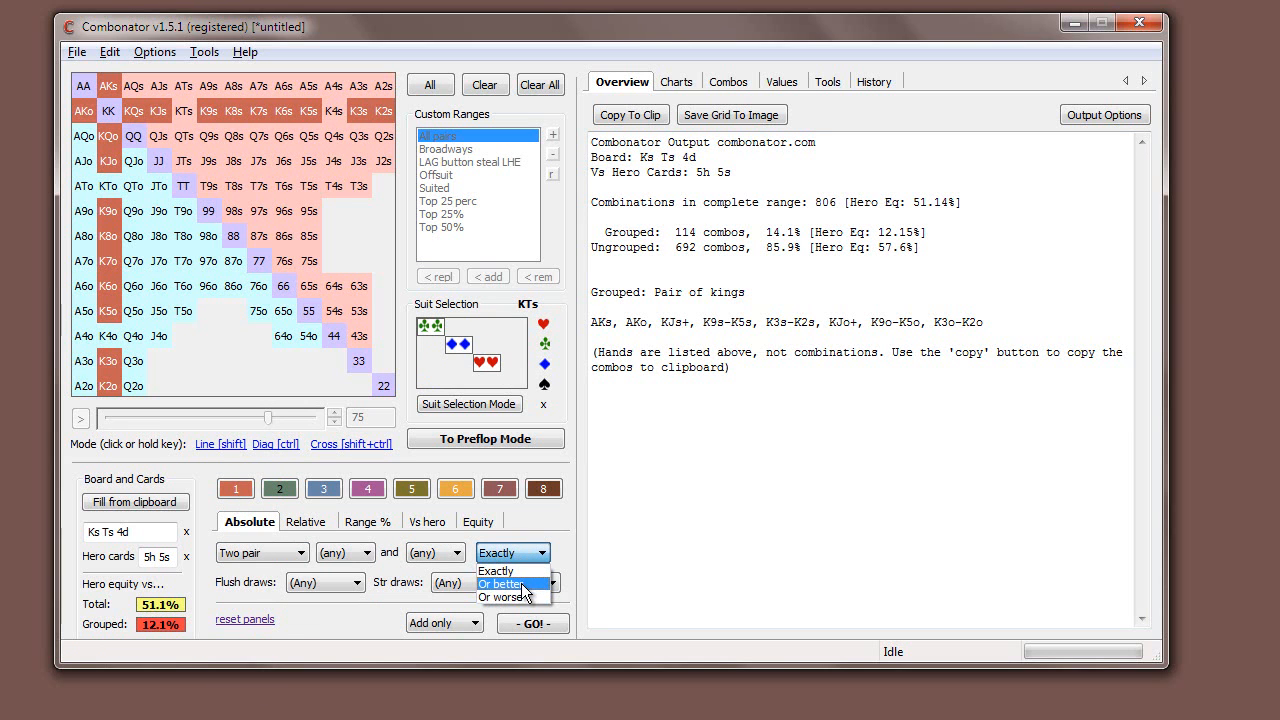
click(510, 586)
click(541, 553)
click(540, 556)
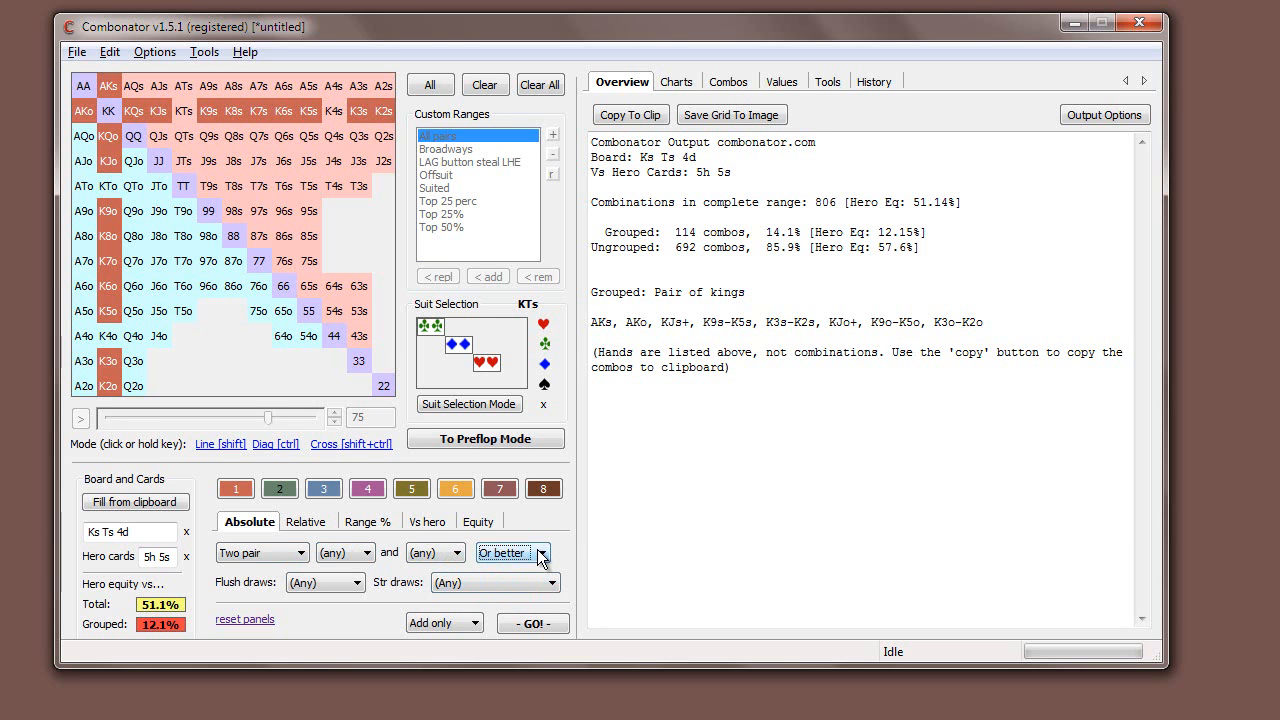
click(538, 623)
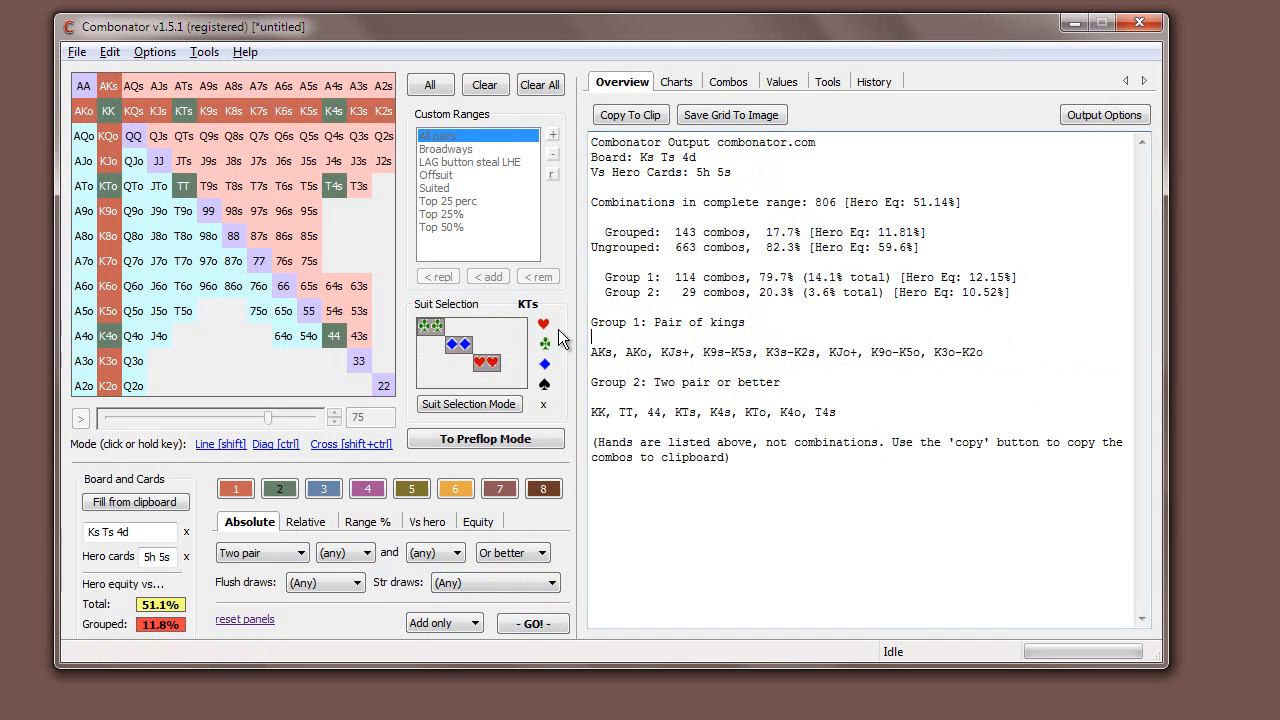
Examine the group 1 and group 2 results in the overview, the pie chart and the combos listing.
drag(591, 322, 652, 322)
drag(800, 388, 594, 390)
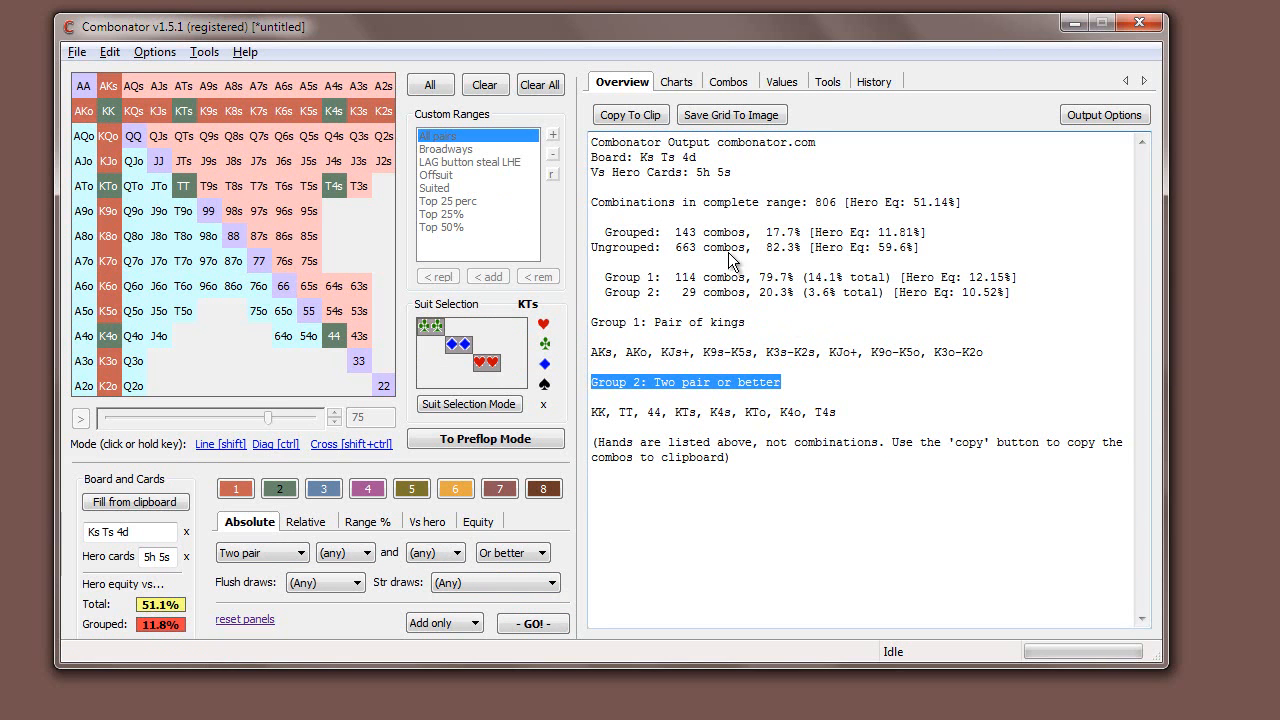
click(806, 326)
drag(806, 326, 614, 324)
click(792, 187)
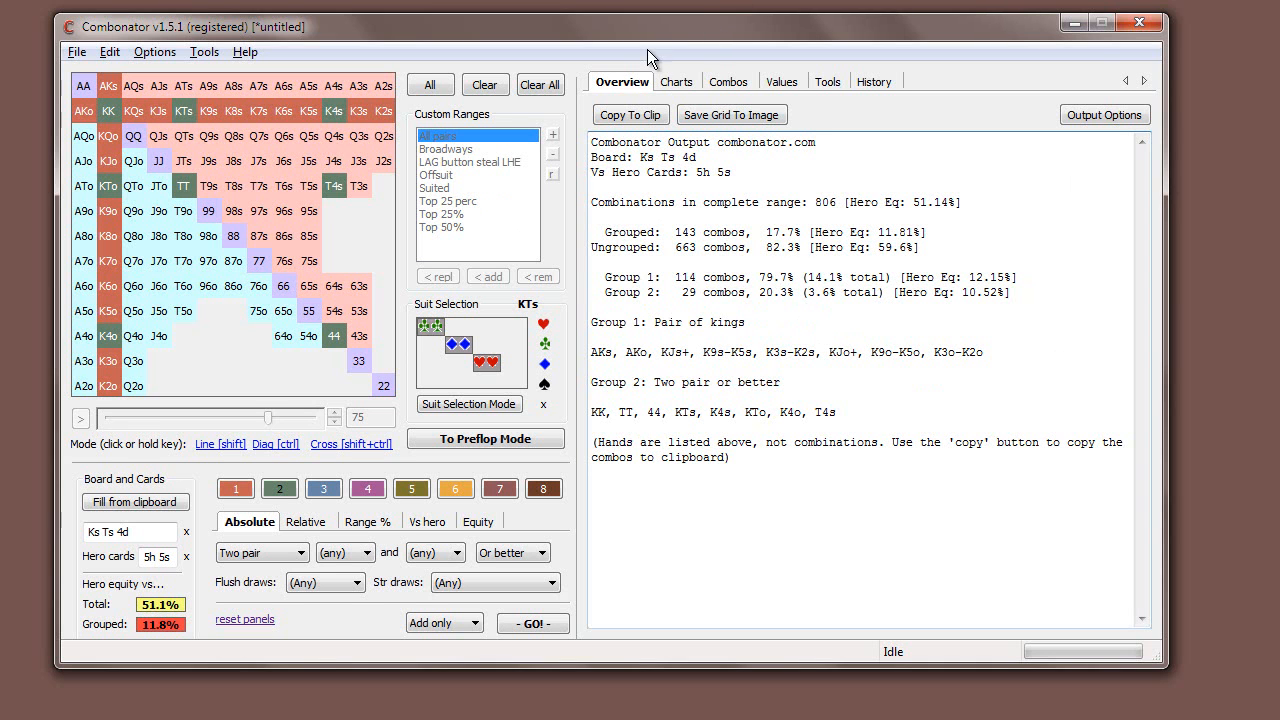
click(677, 82)
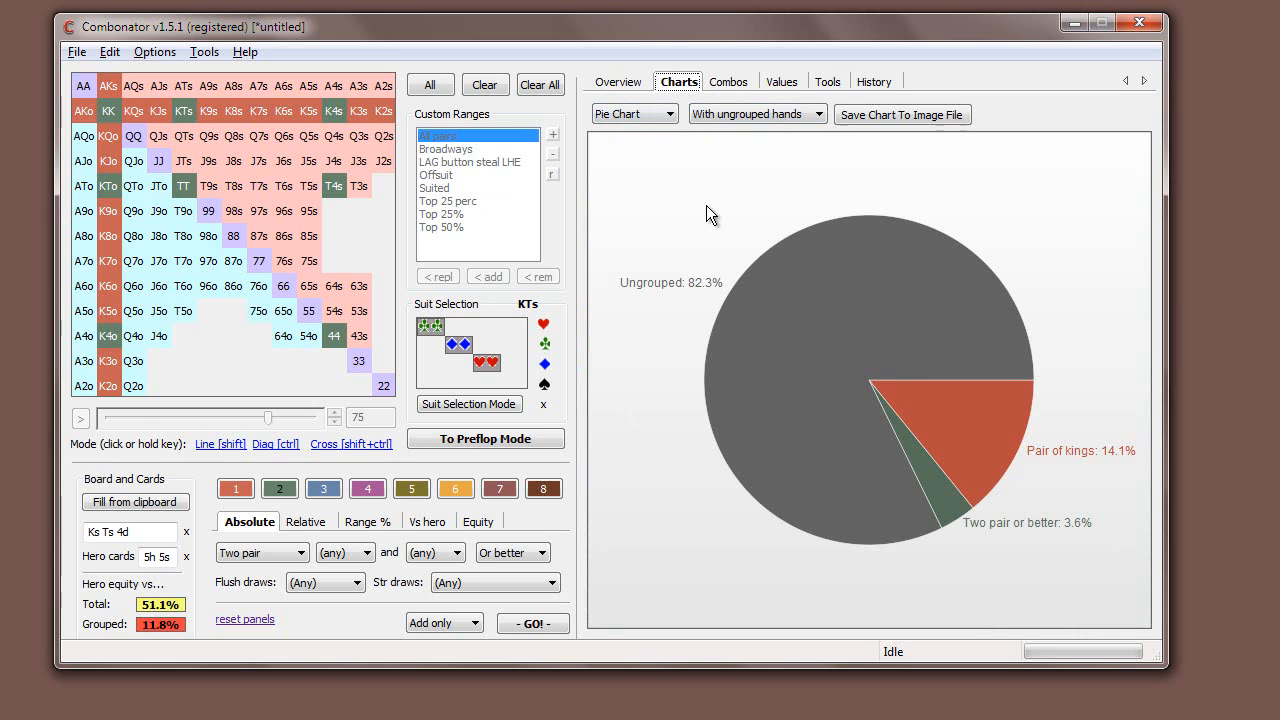
click(729, 87)
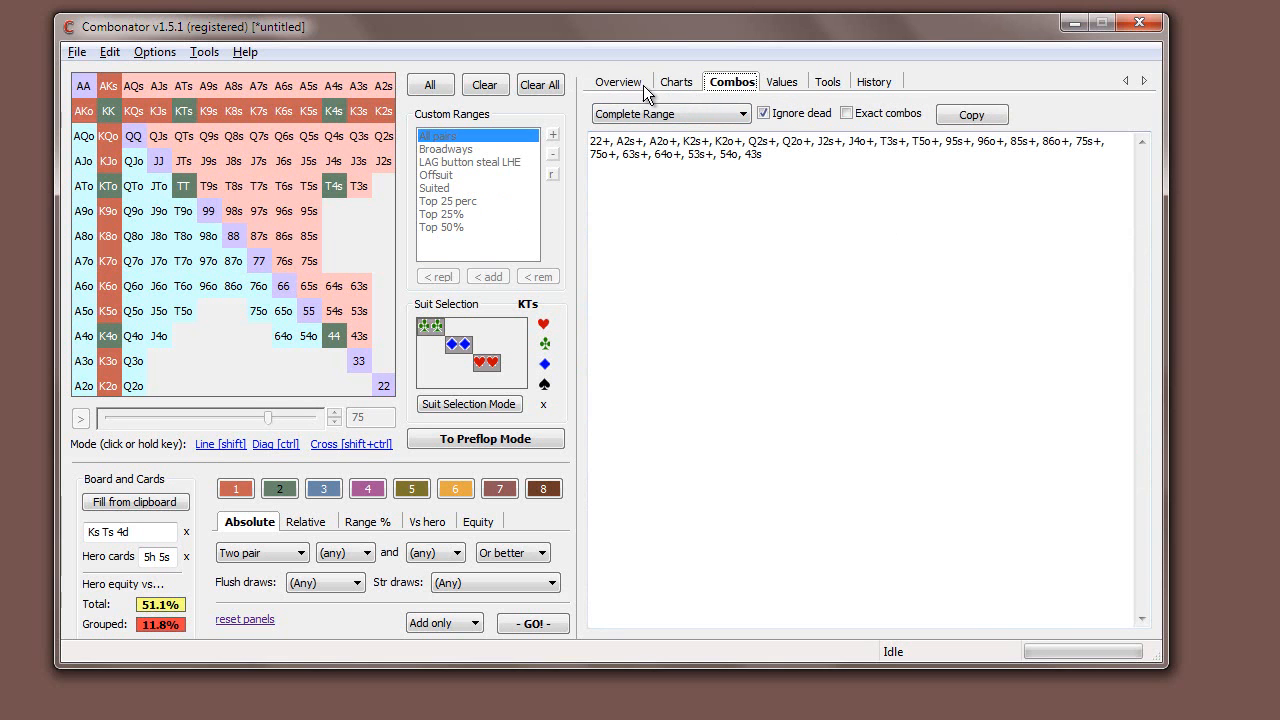
click(618, 82)
Clear all grouped hands and set group 1's hand type to Two pair.
click(236, 488)
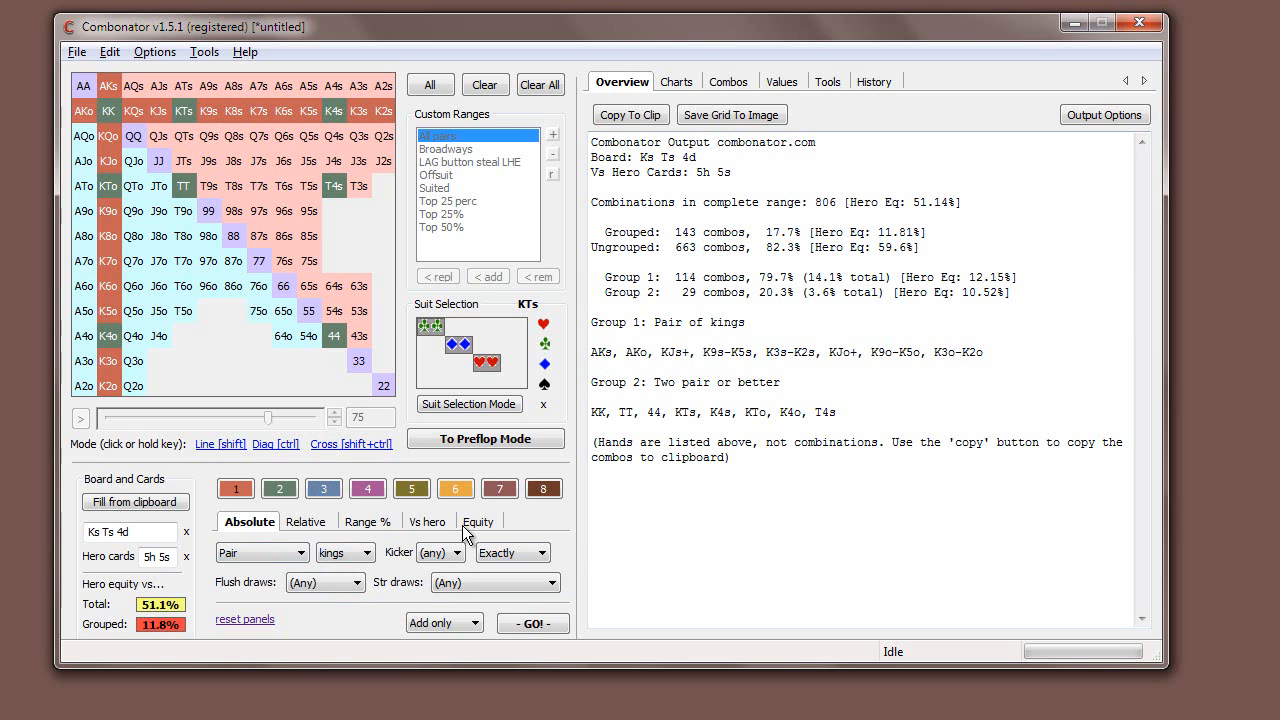
click(560, 87)
click(255, 553)
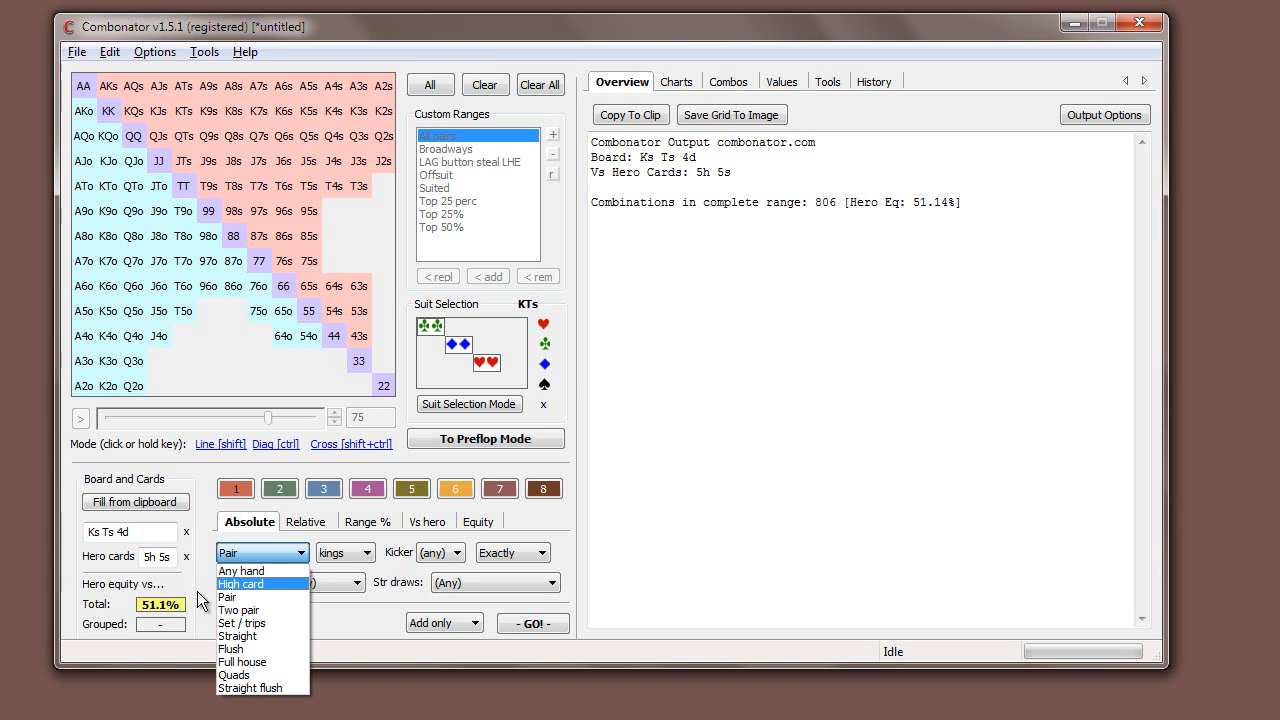
click(272, 611)
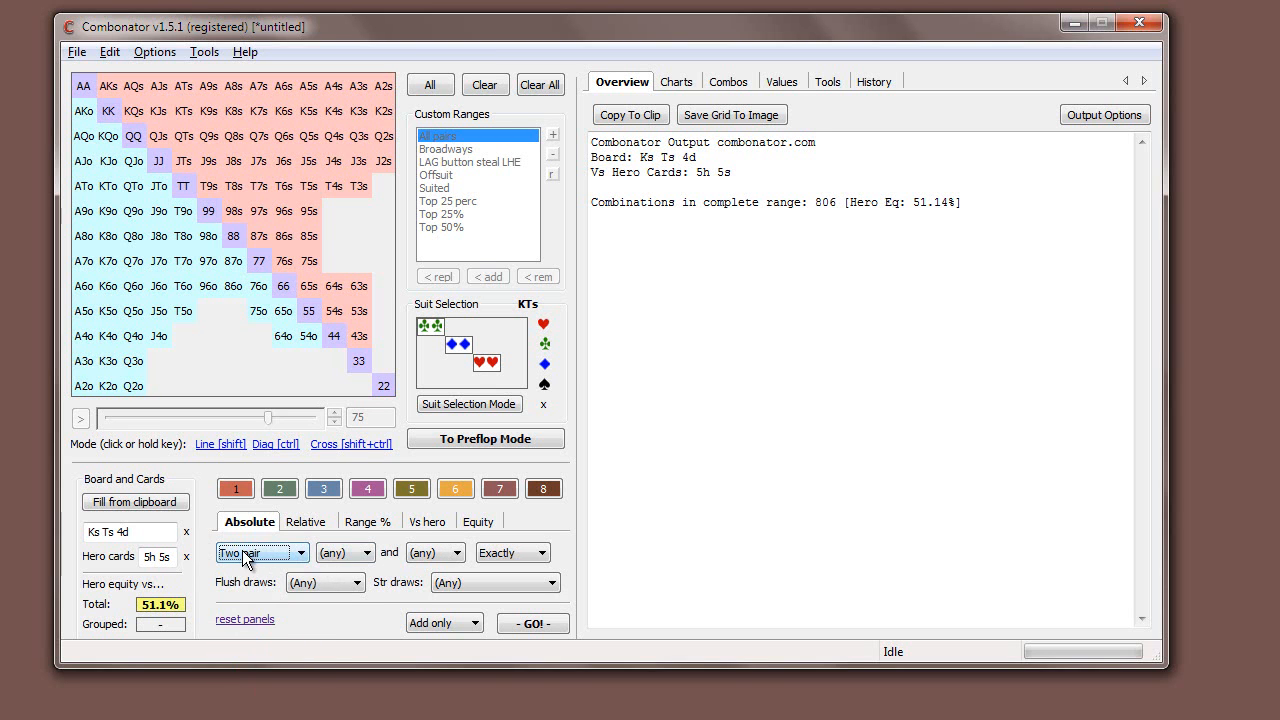
click(355, 549)
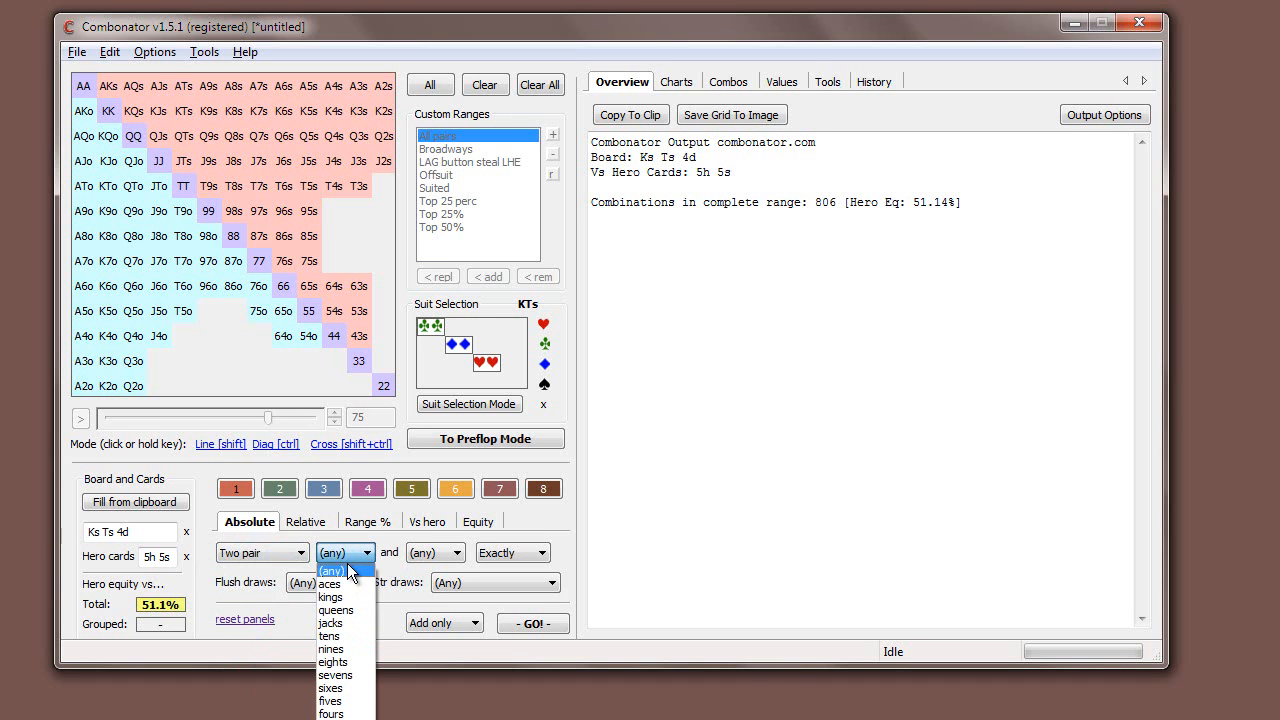
Put hands making a pair of kings with an ace kicker or better into group 1.
click(263, 552)
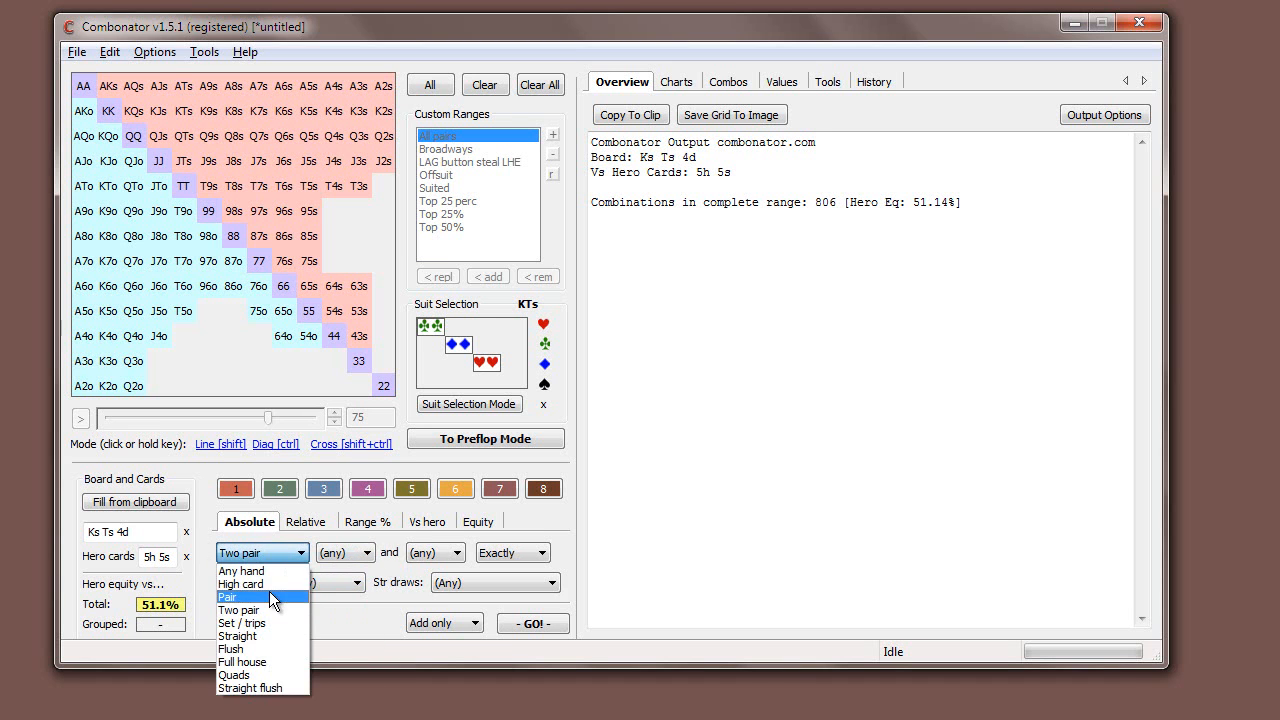
click(269, 596)
click(334, 552)
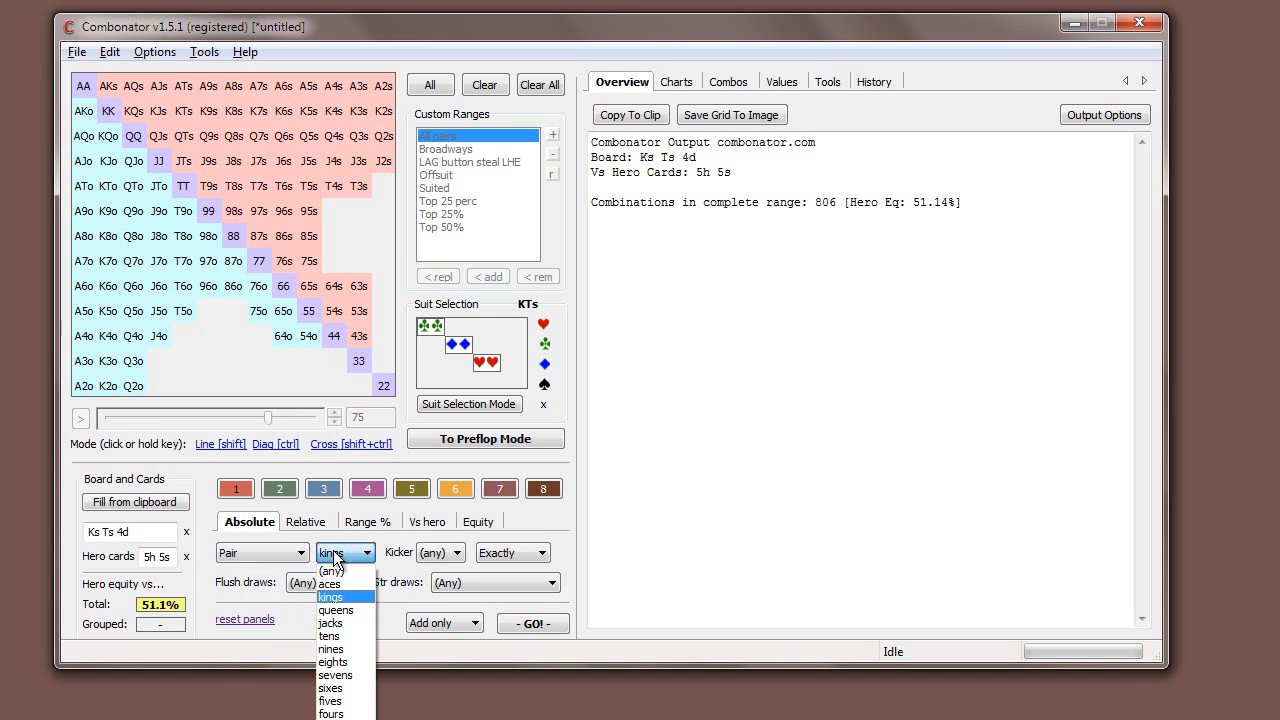
click(360, 597)
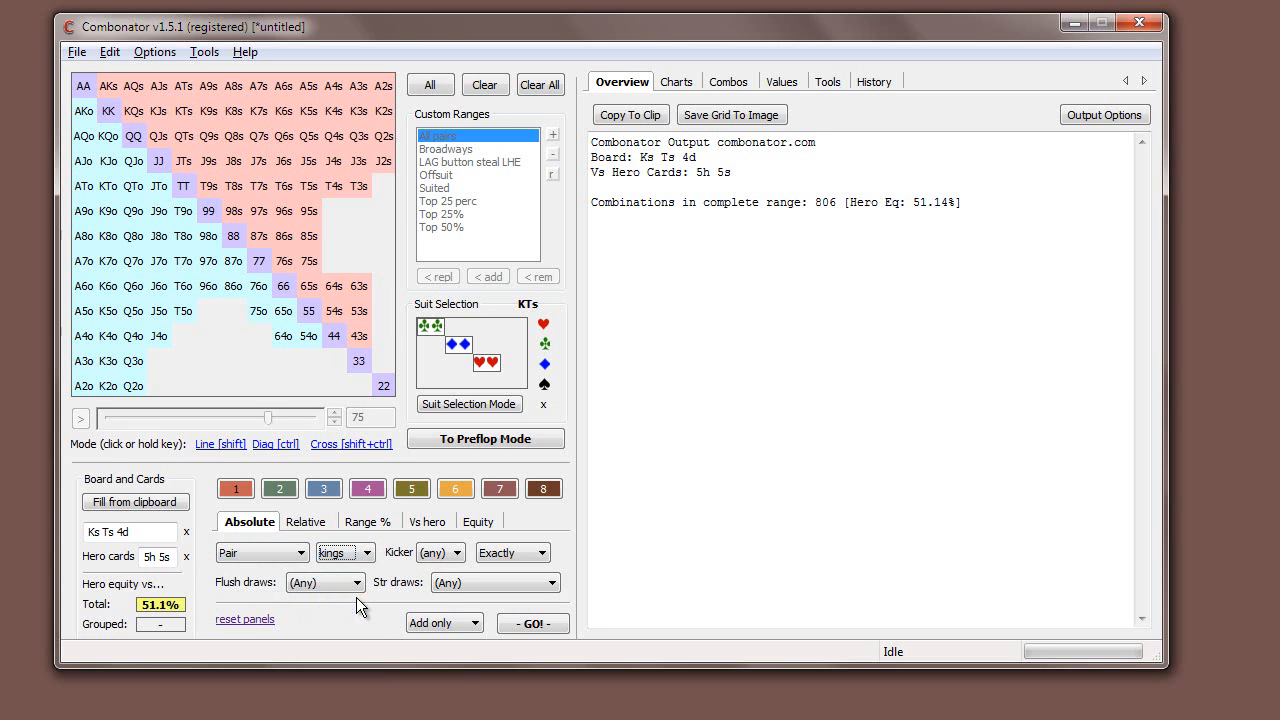
click(440, 556)
click(434, 582)
click(538, 553)
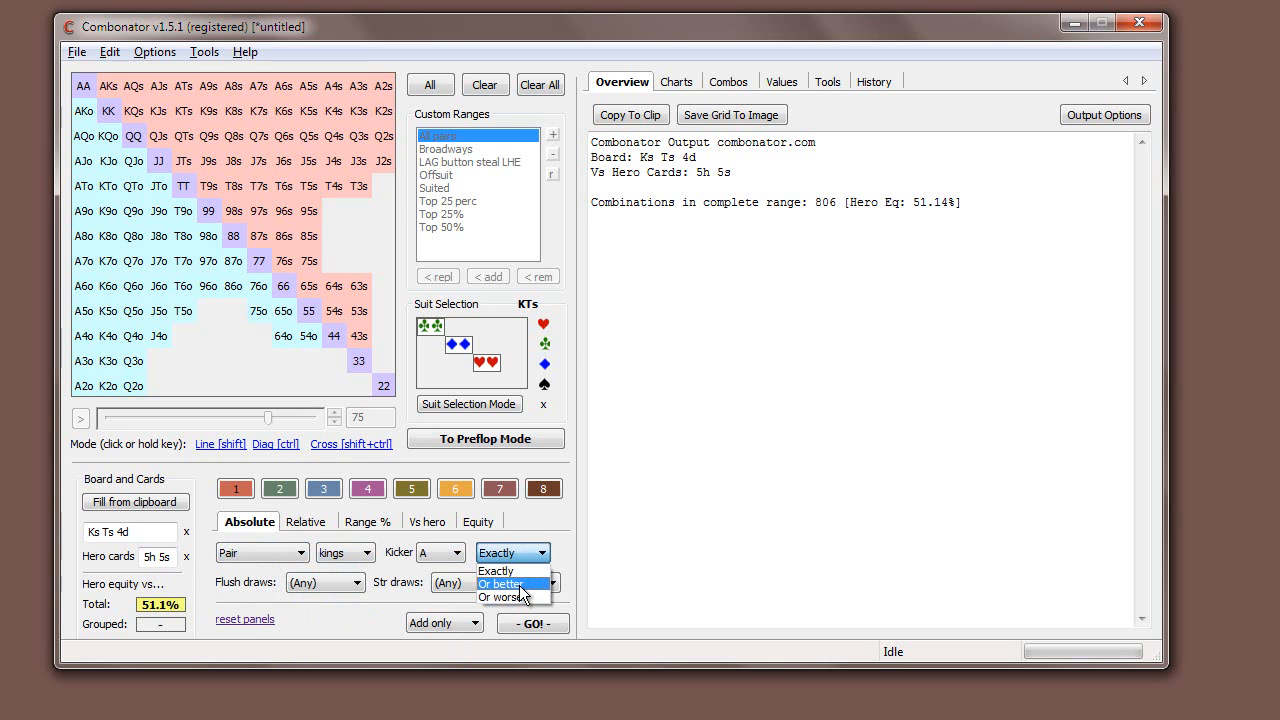
click(503, 584)
click(528, 621)
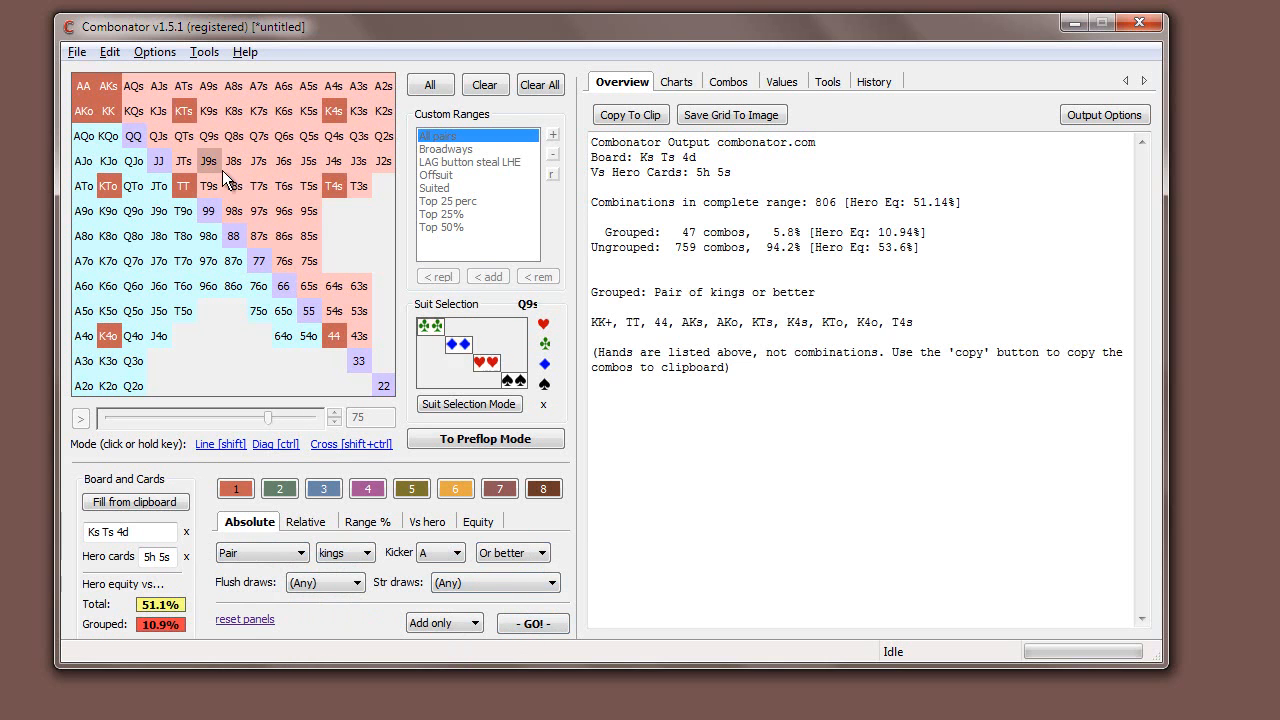
Clear the grouped hands and regroup those making a pair of kings with an ace kicker or worse.
click(546, 91)
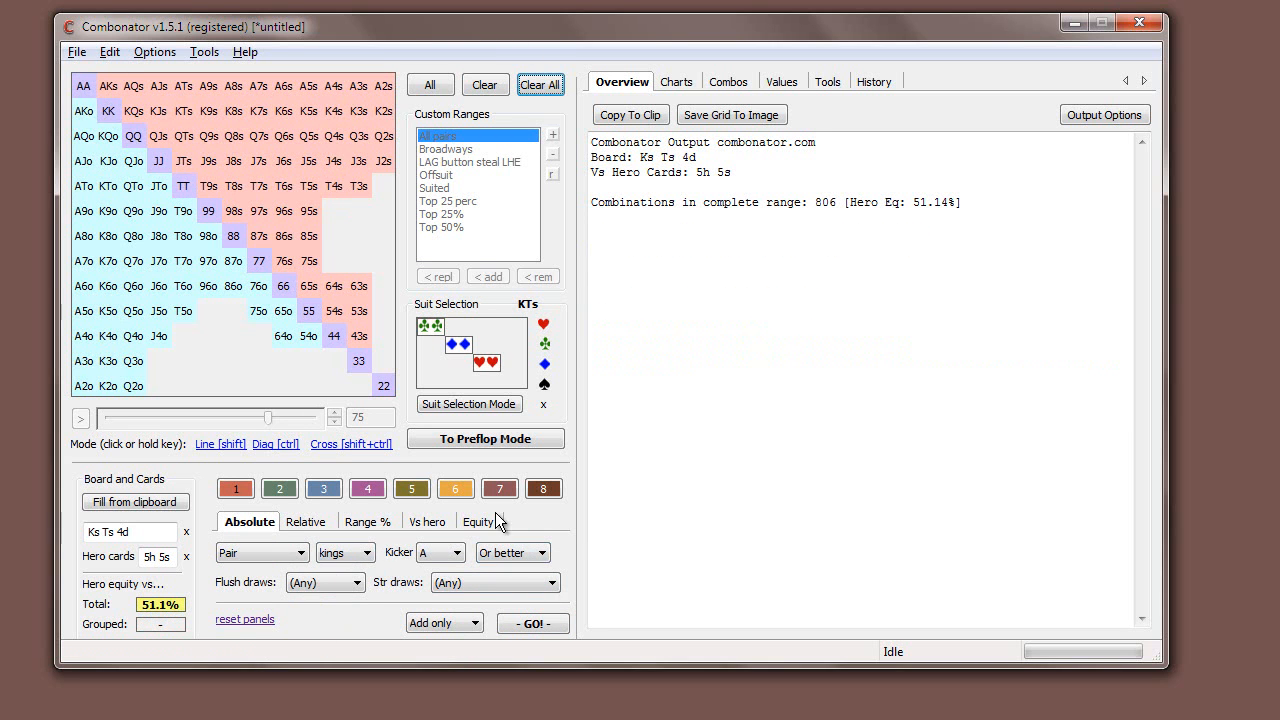
click(516, 560)
click(516, 610)
click(512, 555)
click(508, 594)
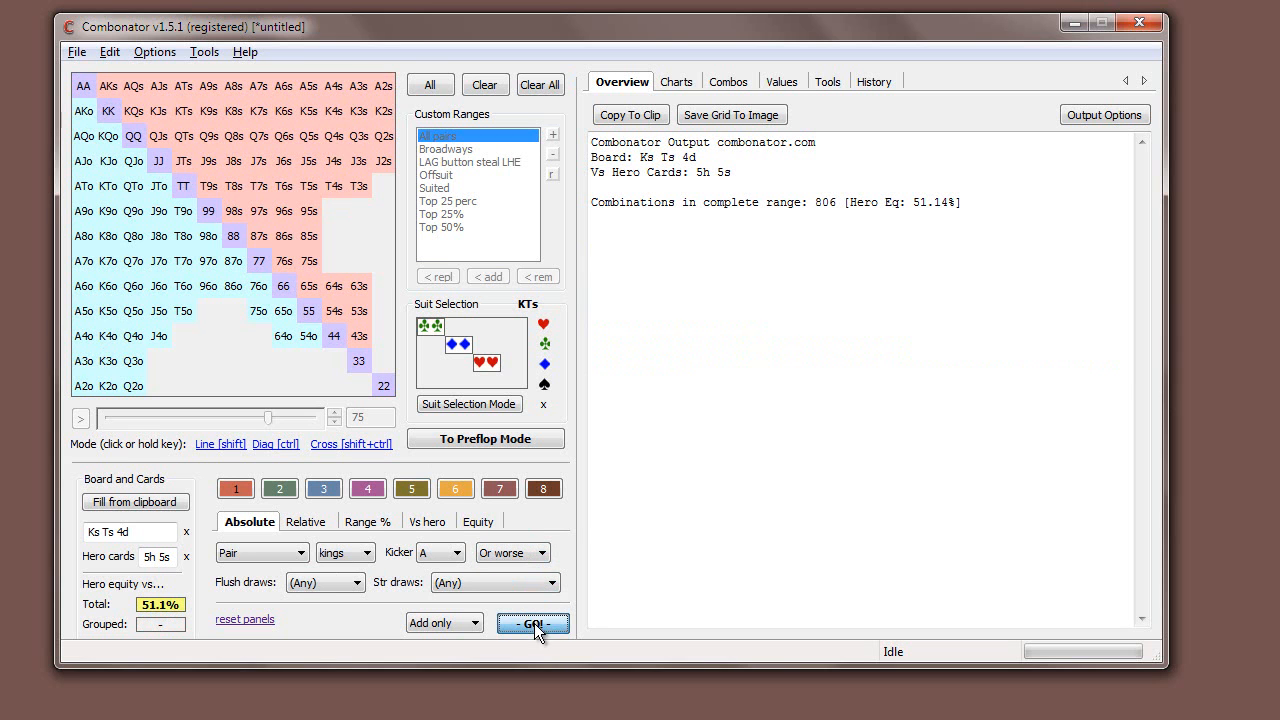
click(534, 623)
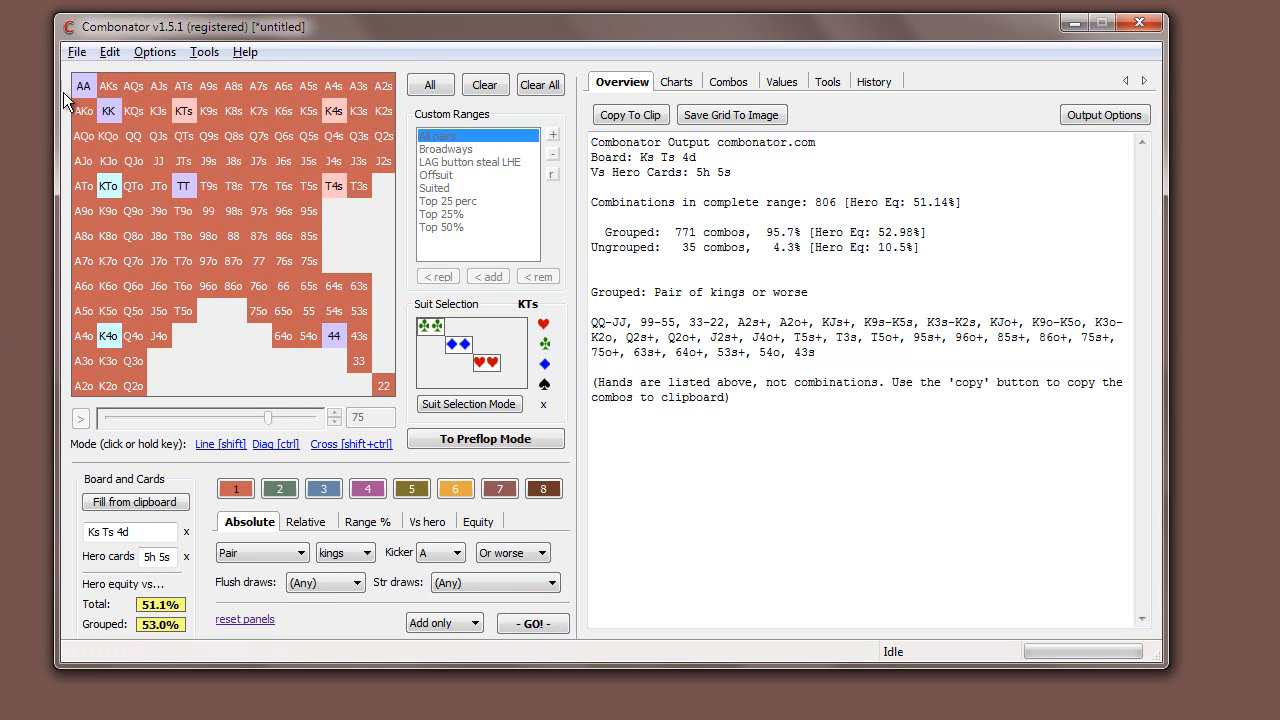
Clear all grouped hands and try the Set / trips and Straight hand types, returning to Pair.
click(540, 86)
click(264, 553)
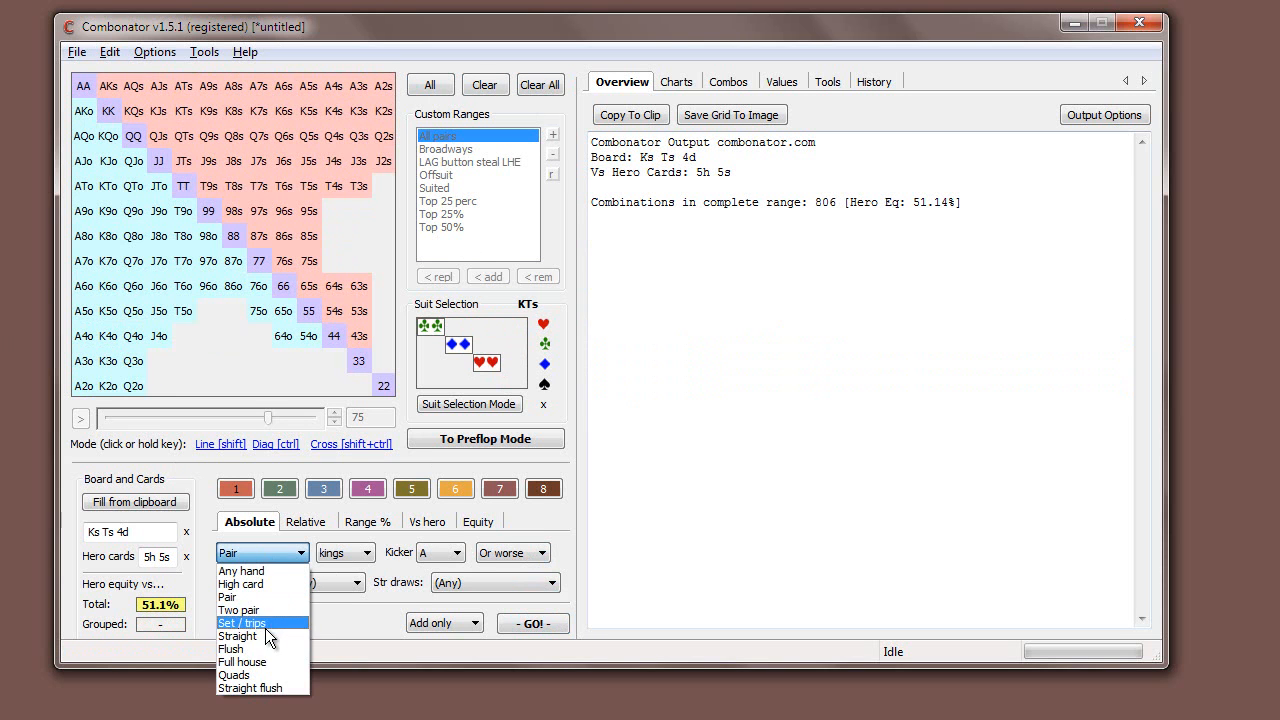
click(265, 620)
click(343, 553)
click(335, 584)
click(340, 557)
click(344, 571)
click(262, 553)
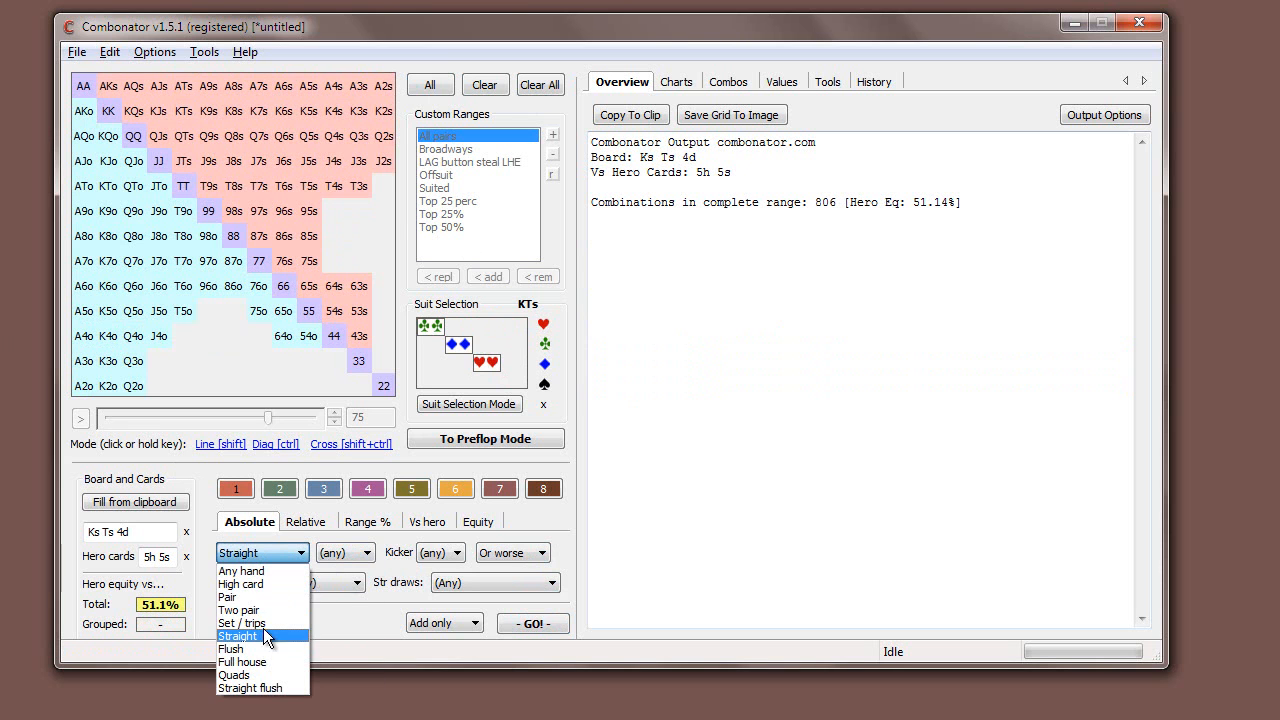
click(260, 597)
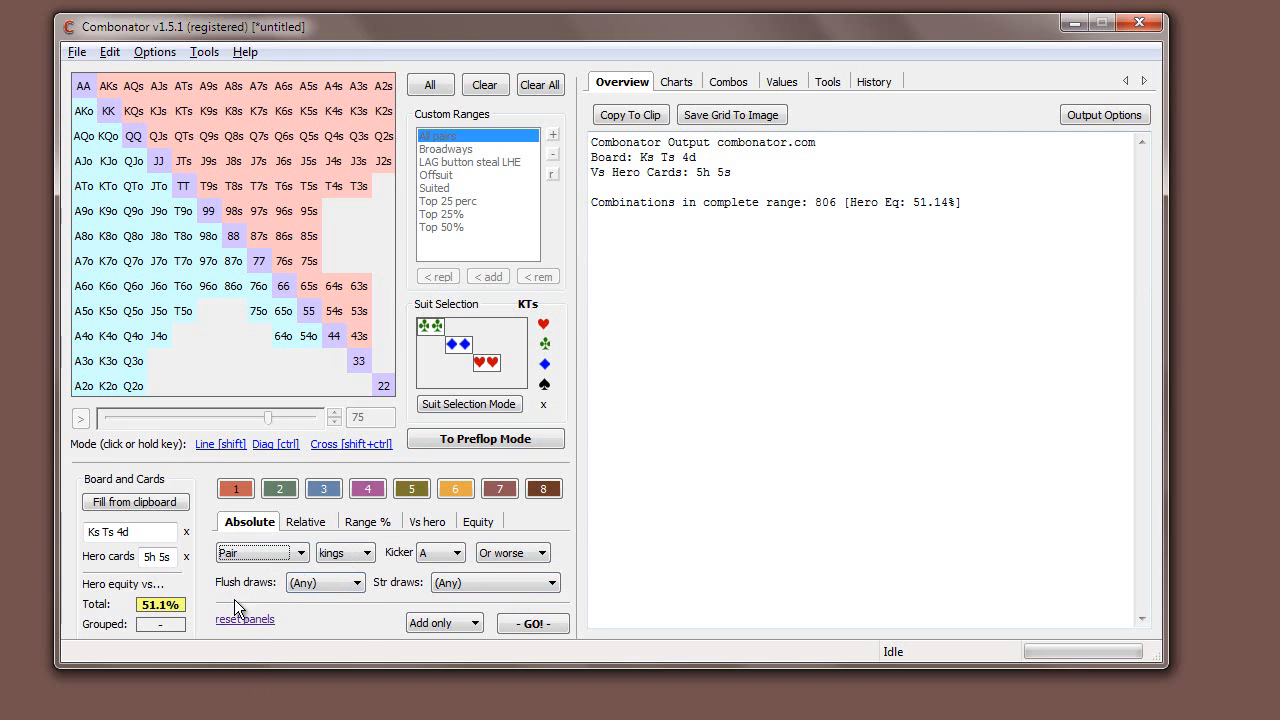
View the flush draw options and bring up the relative hand value filter.
click(343, 584)
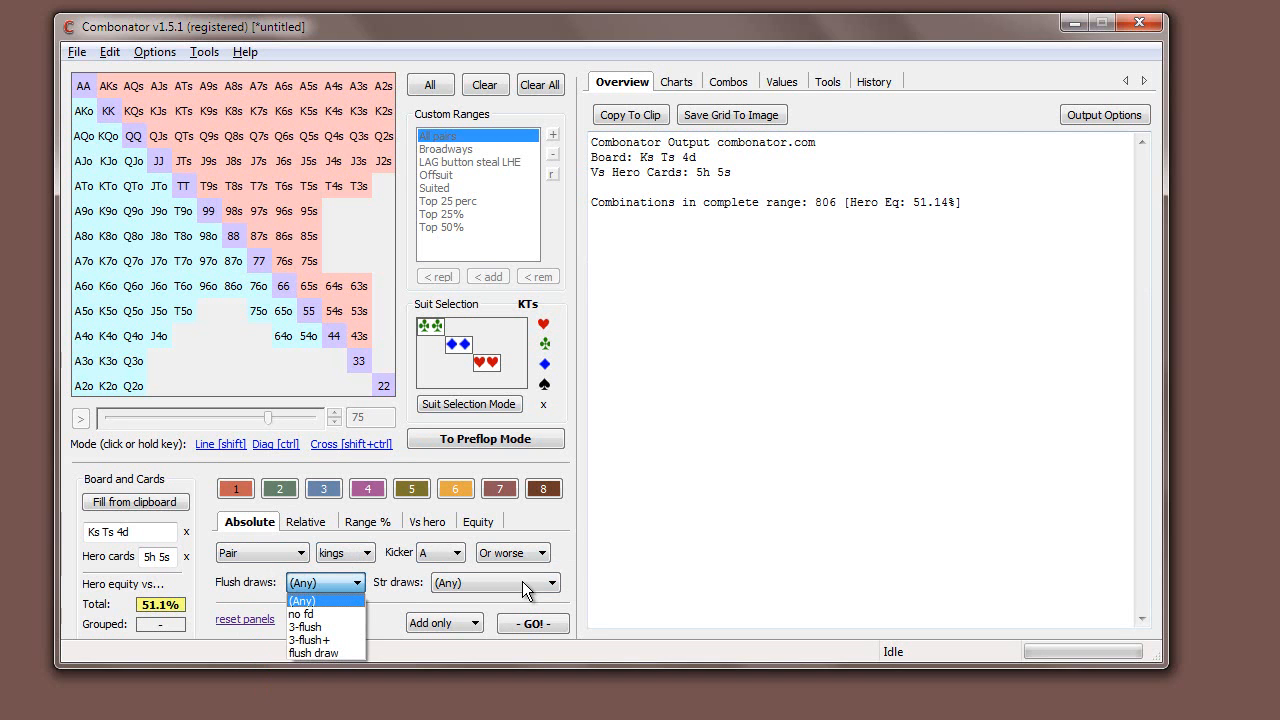
click(217, 594)
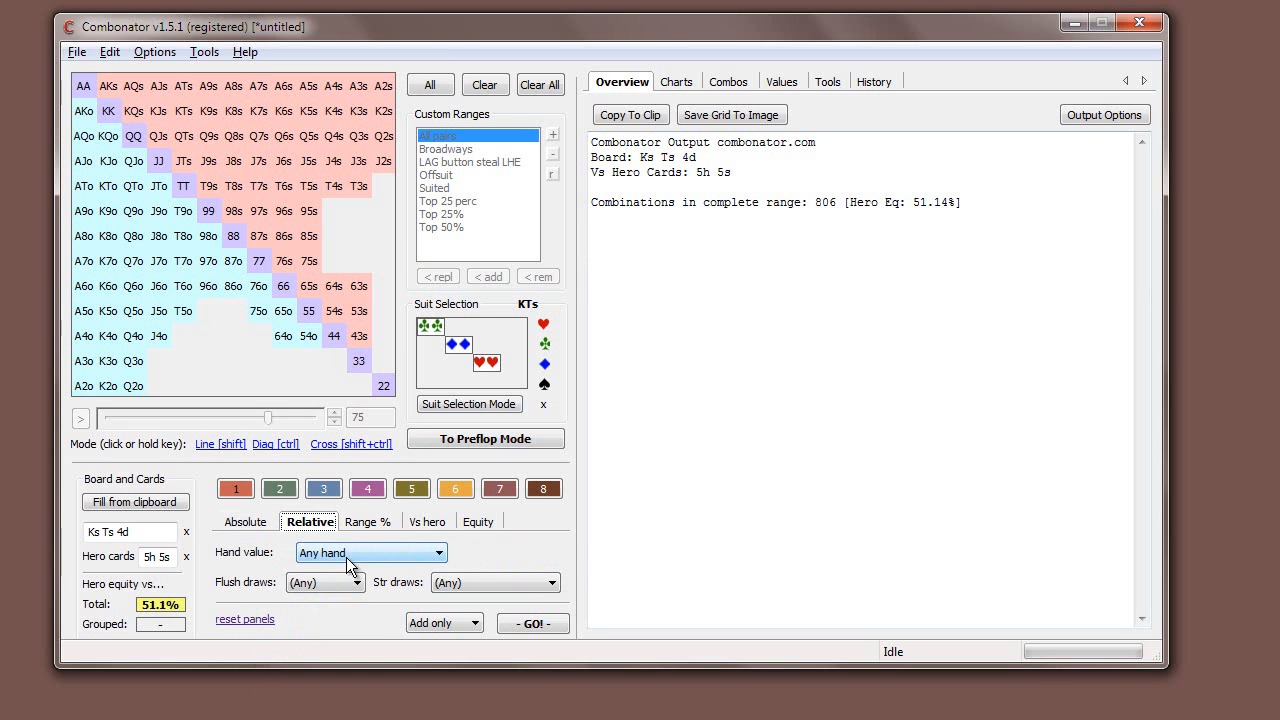
Group every hand of any absolute value that has a flush draw.
click(250, 521)
click(279, 552)
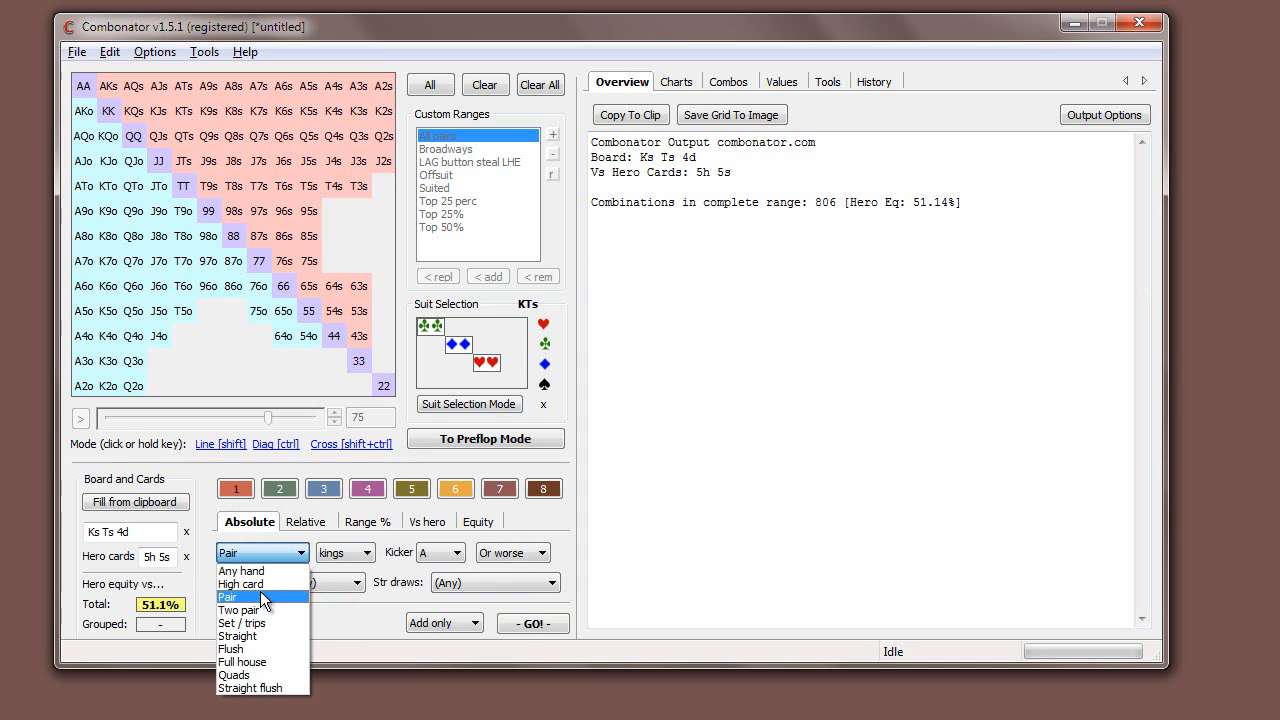
click(244, 571)
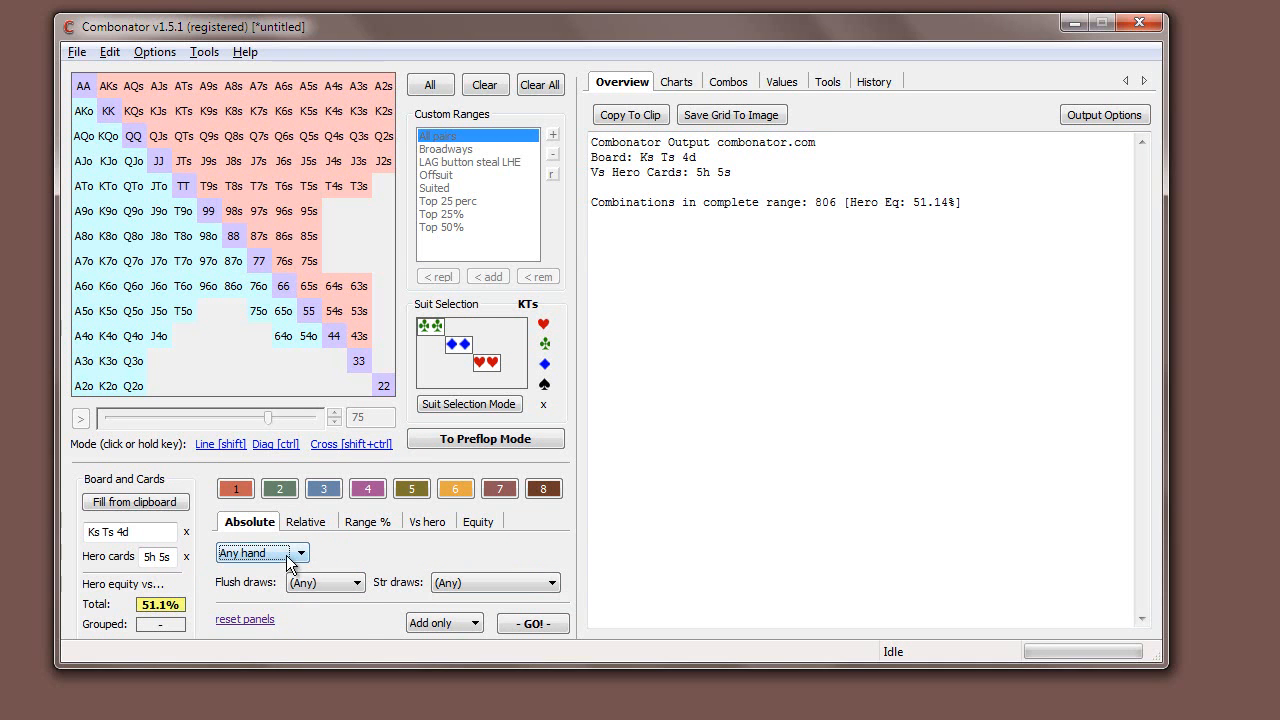
click(330, 583)
click(349, 654)
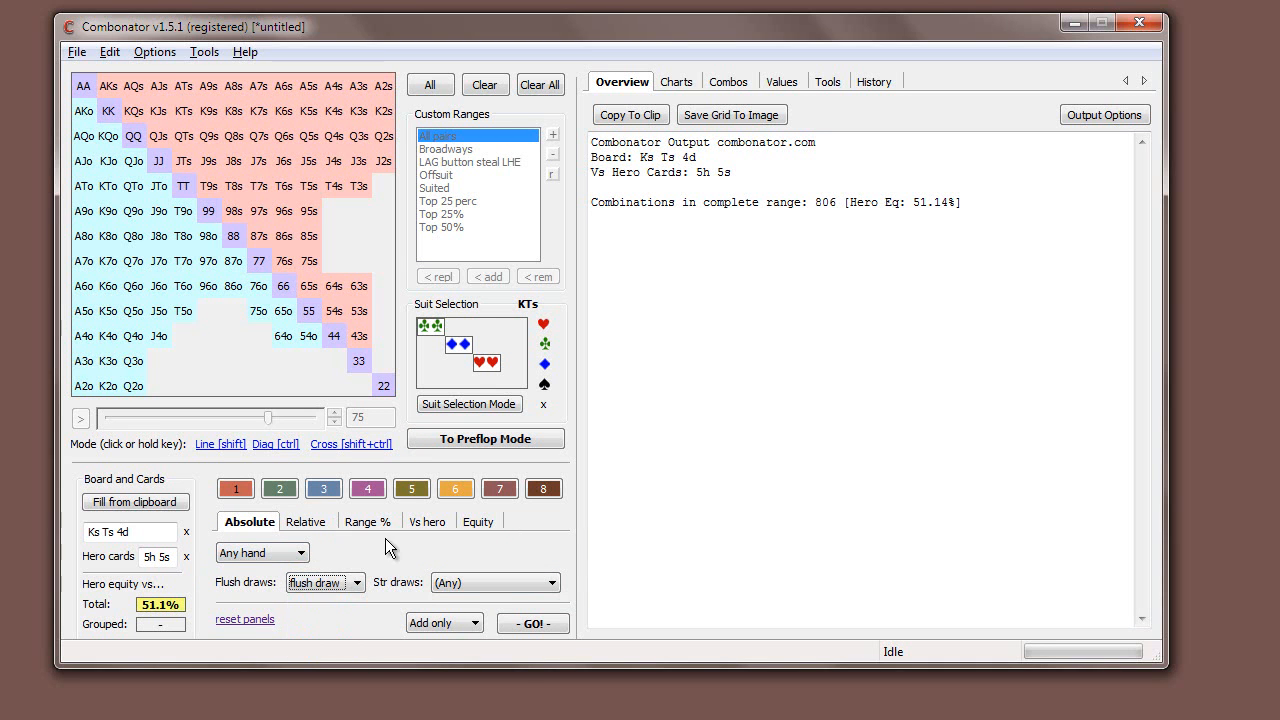
click(542, 626)
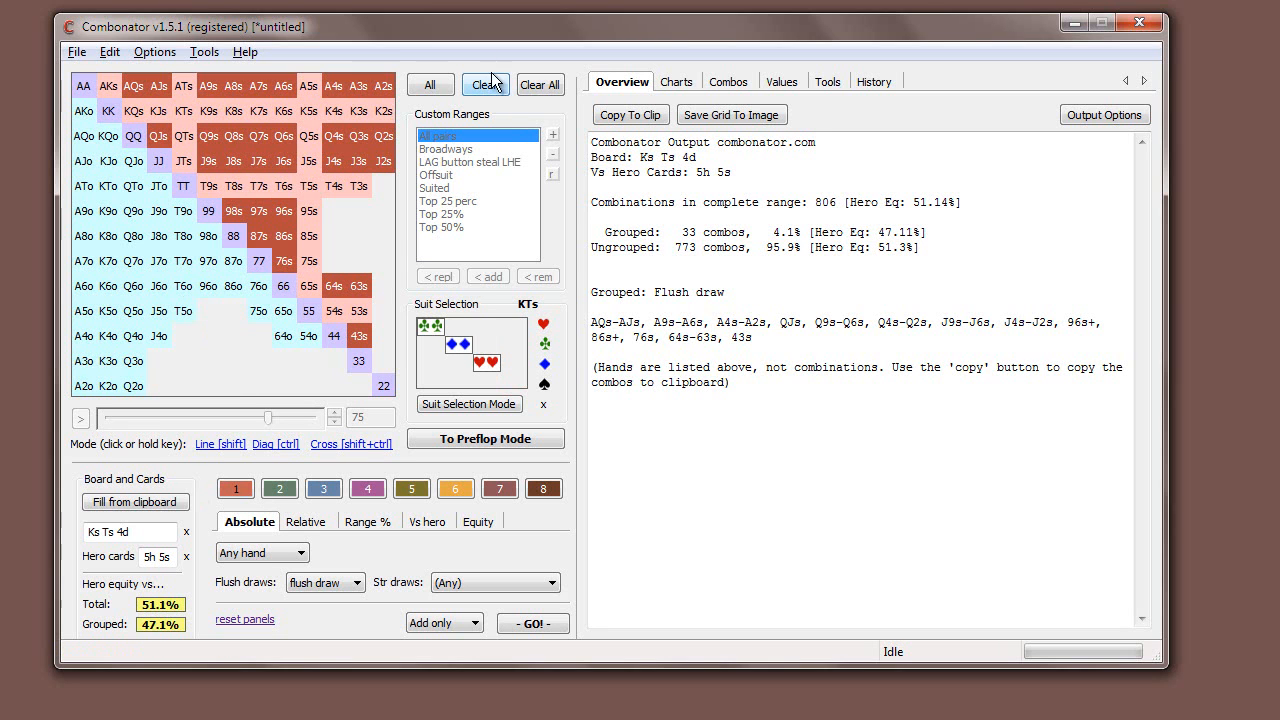
Clear all grouped hands and regroup those that are exactly a high card with a flush draw.
click(541, 86)
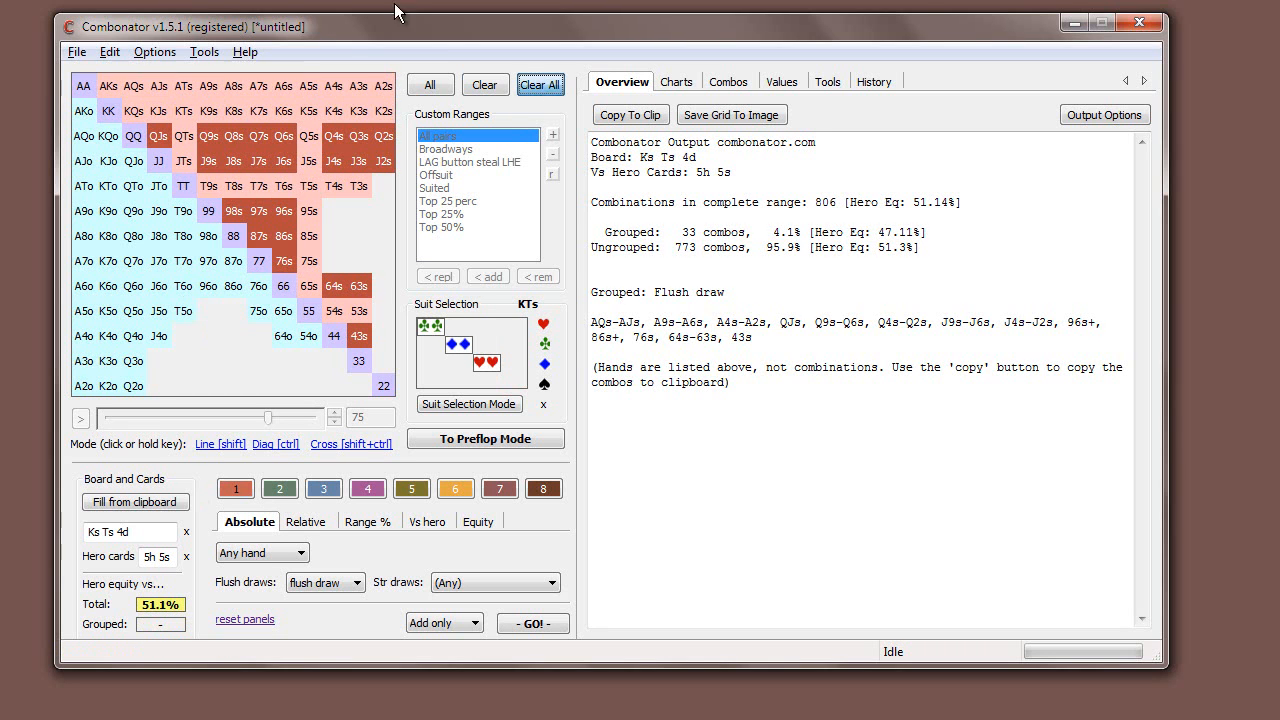
click(262, 553)
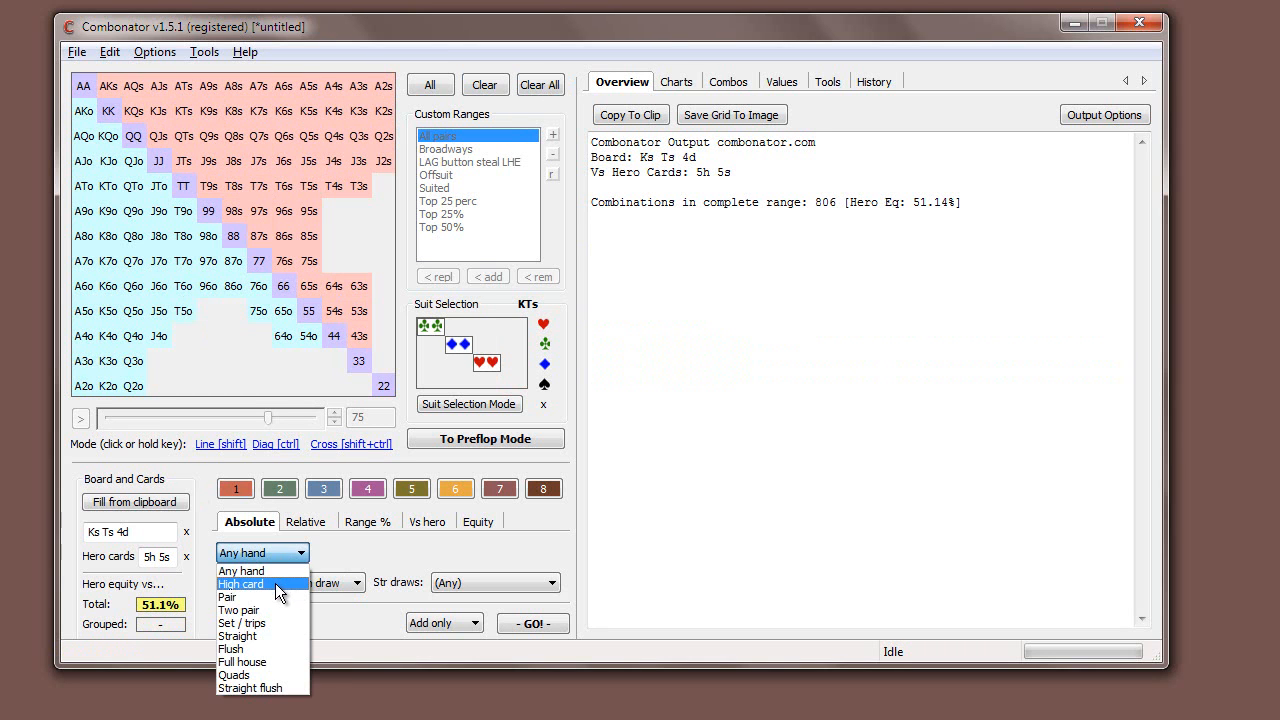
click(275, 583)
click(509, 555)
click(512, 597)
click(535, 630)
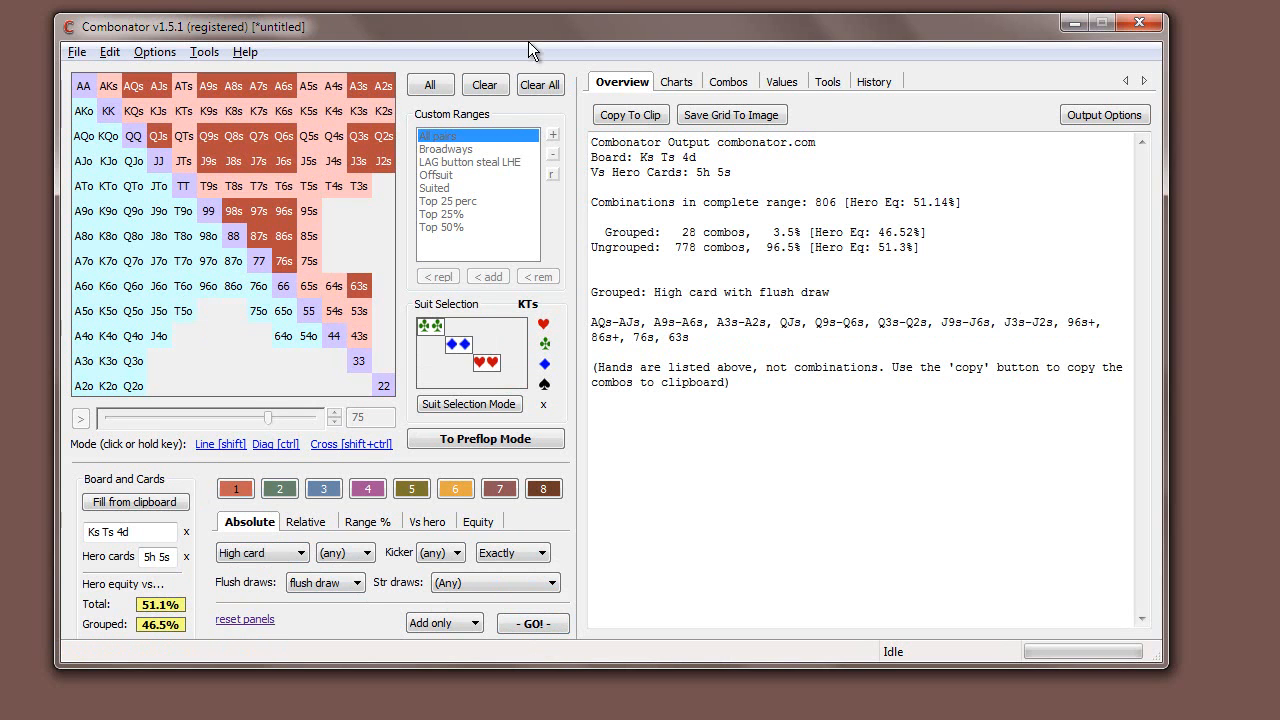
click(255, 553)
click(260, 595)
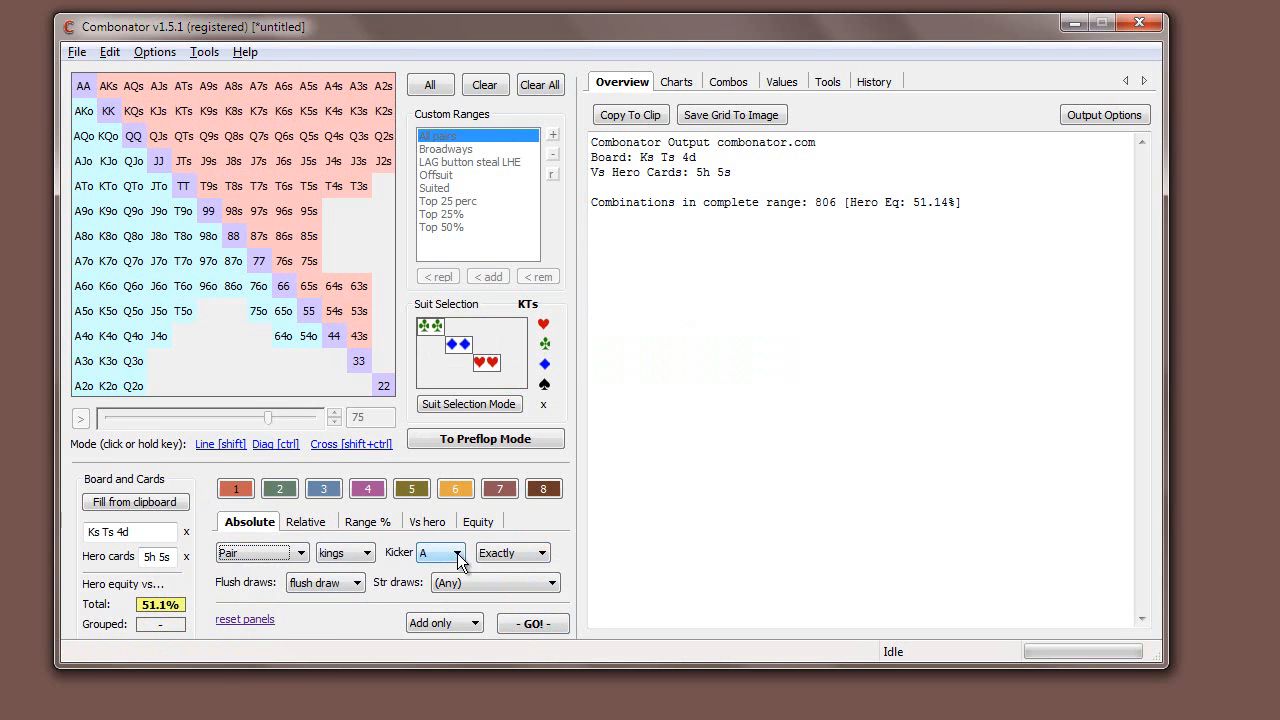
click(345, 553)
click(346, 571)
Reset the filter panels and group hands making any pair with a 3-flush or better (3-flush+).
click(238, 622)
click(281, 553)
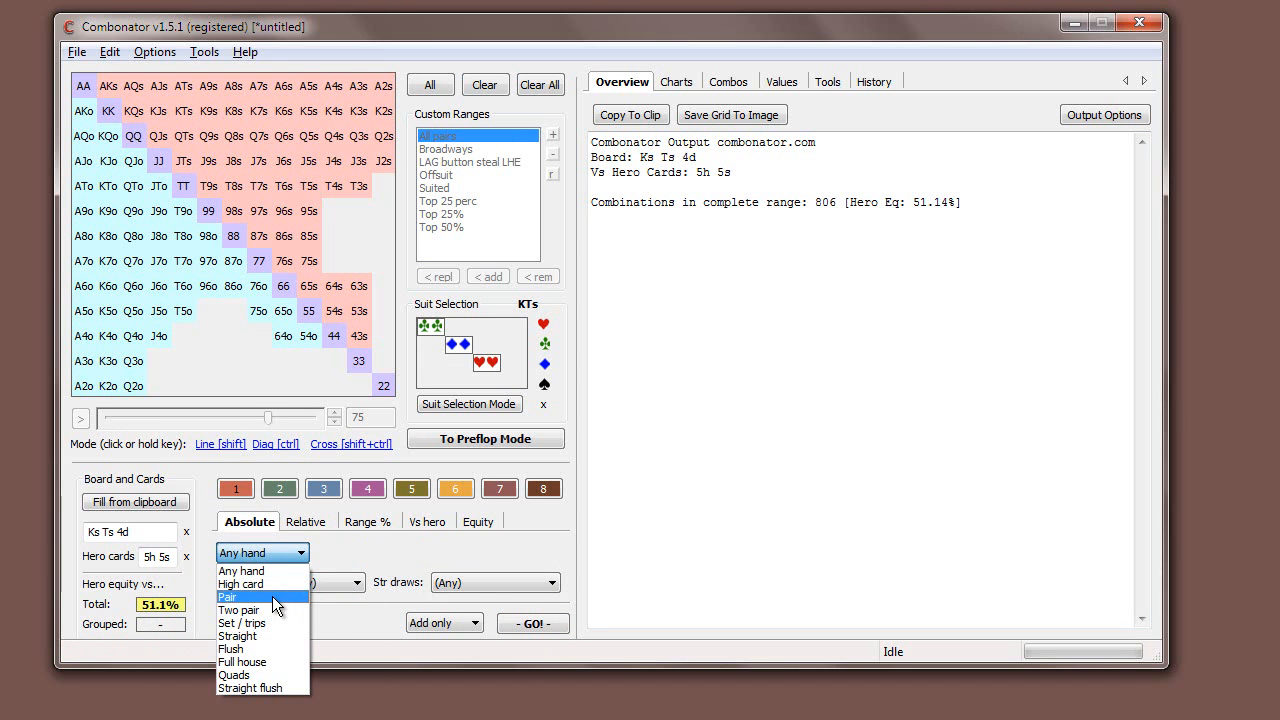
click(272, 597)
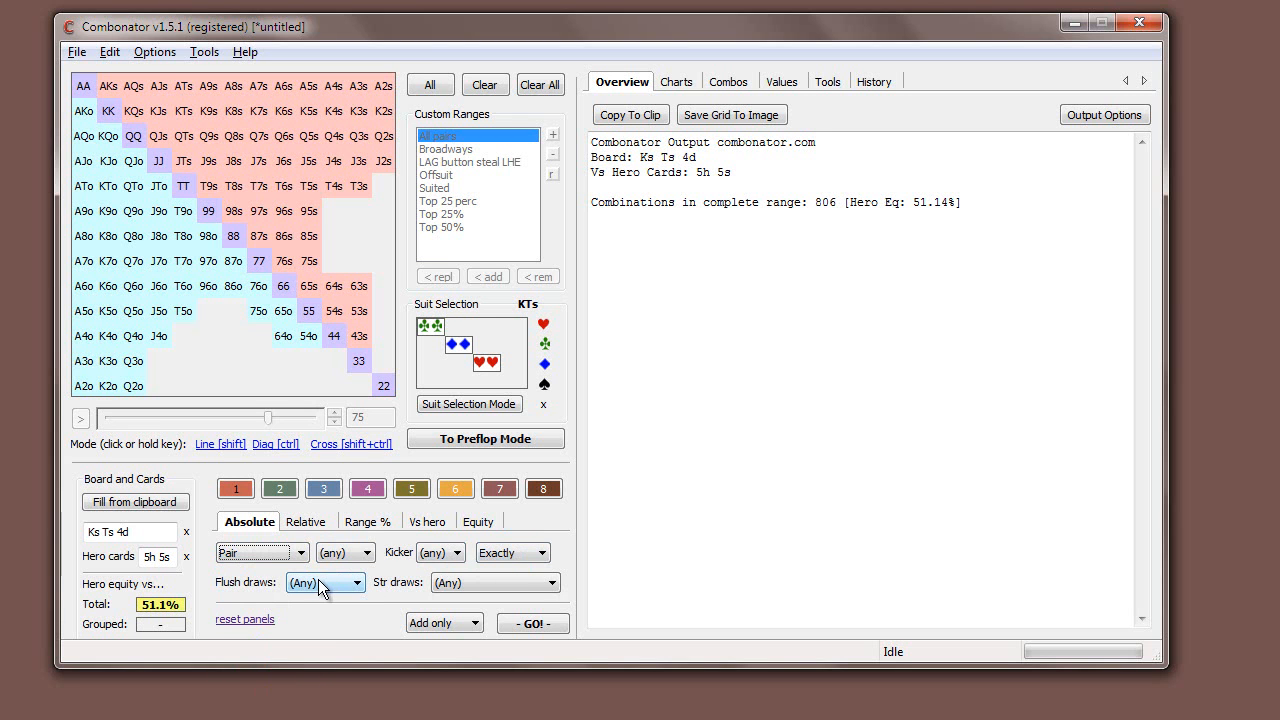
click(510, 554)
click(291, 625)
click(325, 582)
click(315, 645)
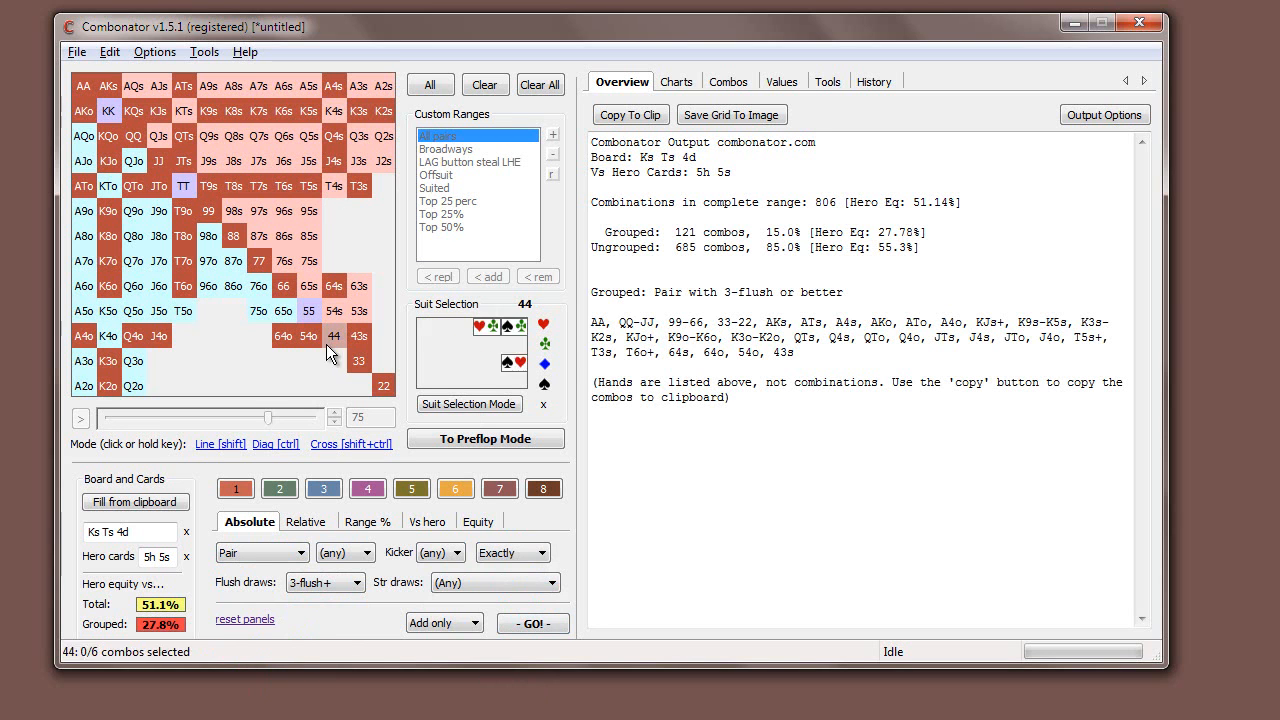
Clear all grouped hands and regroup those making any pair with a flush draw.
click(540, 84)
click(345, 582)
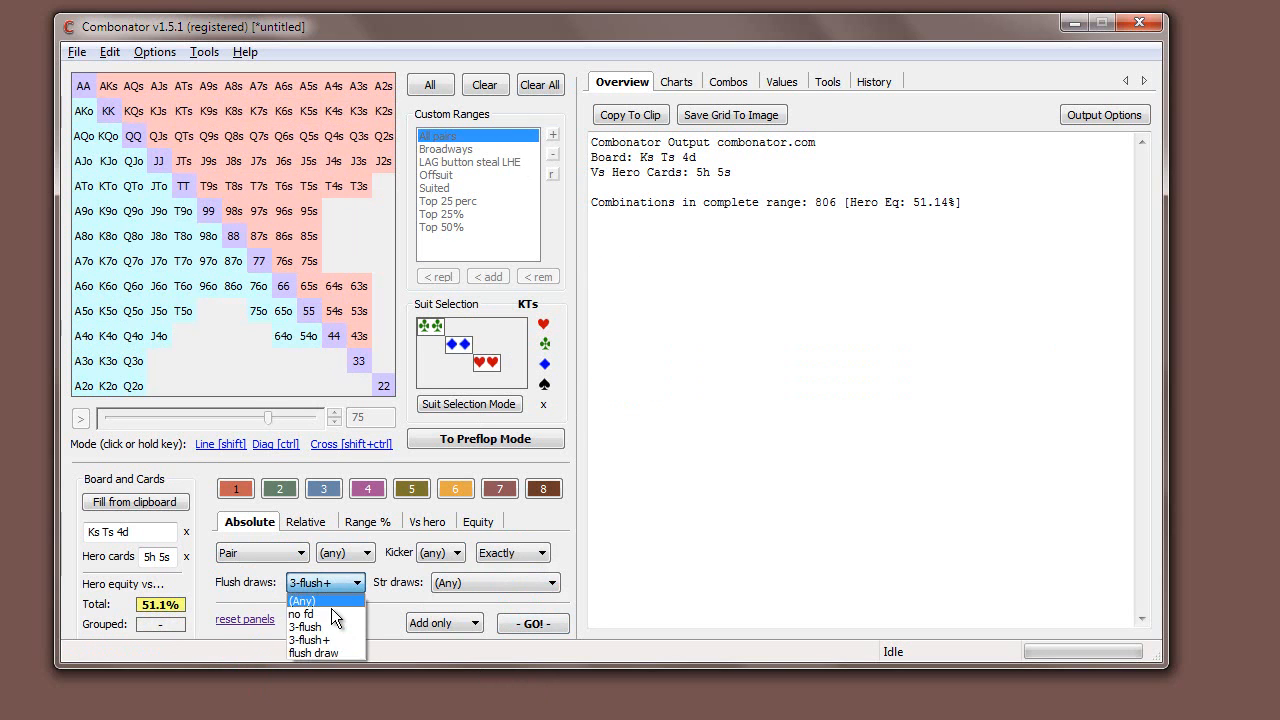
click(318, 653)
click(530, 623)
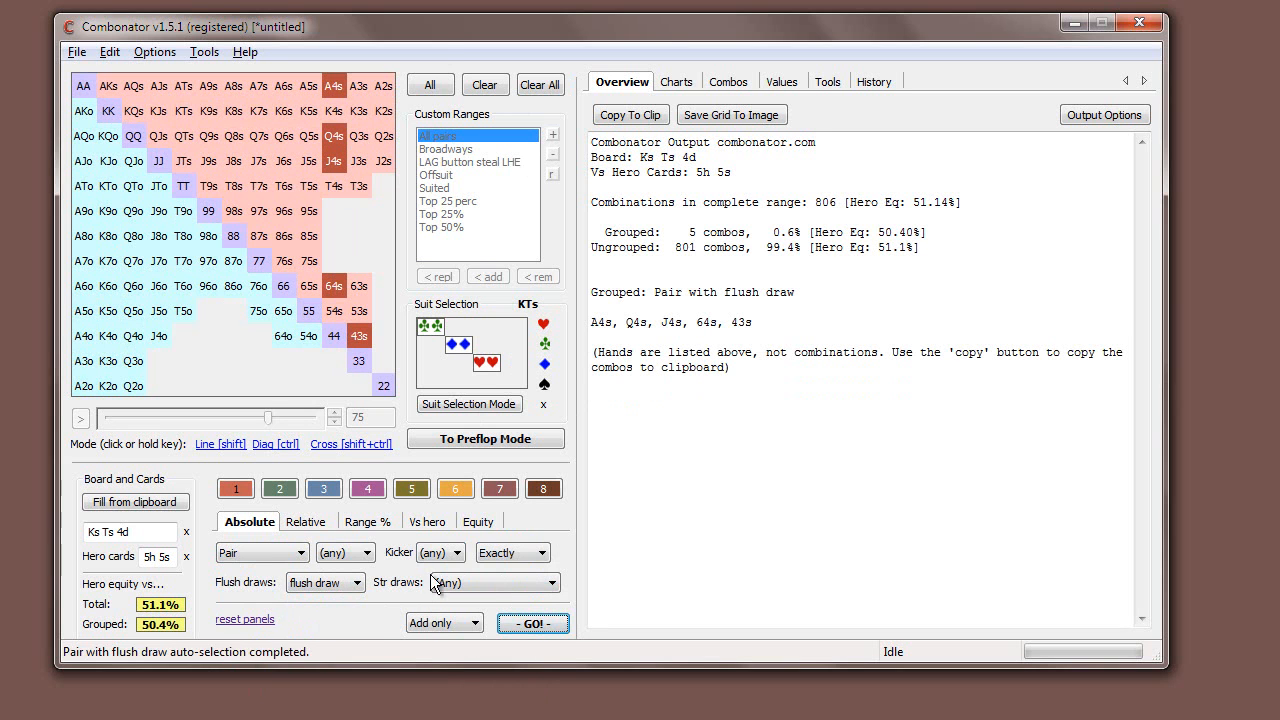
Clear all grouped hands and try the Any hand, Pair and High card types combined with the flush draw filter.
click(540, 84)
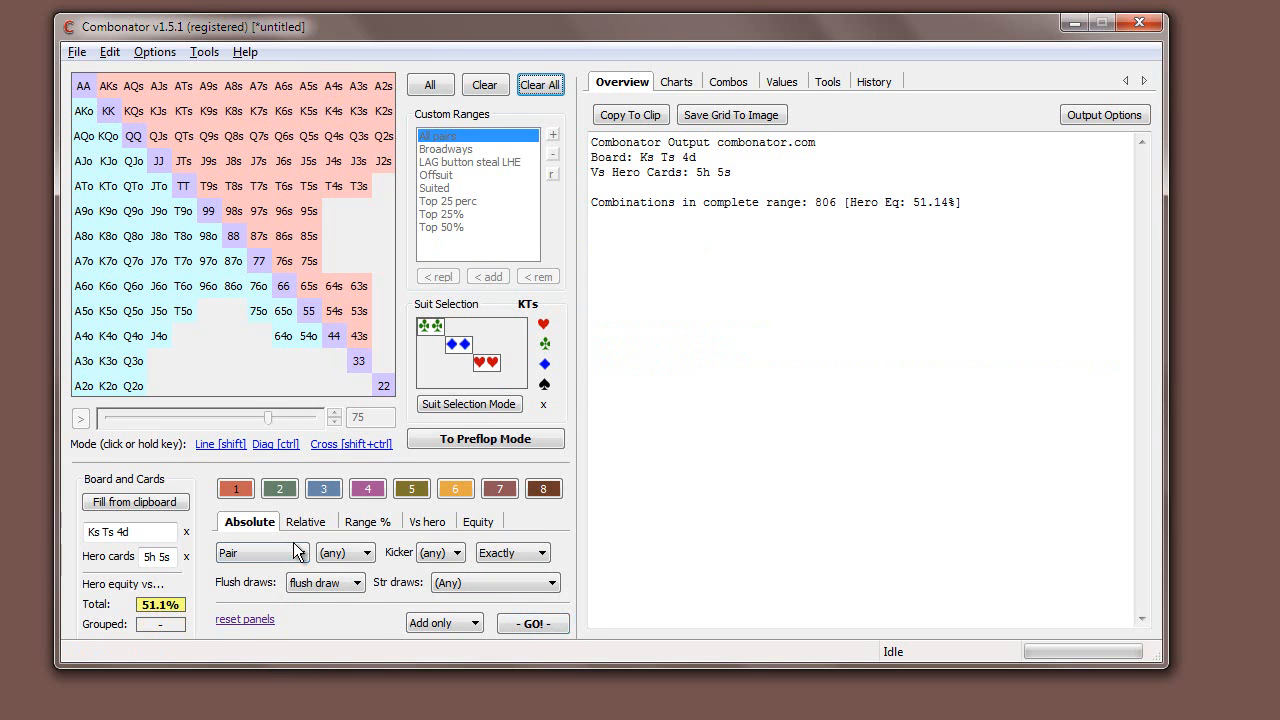
click(270, 553)
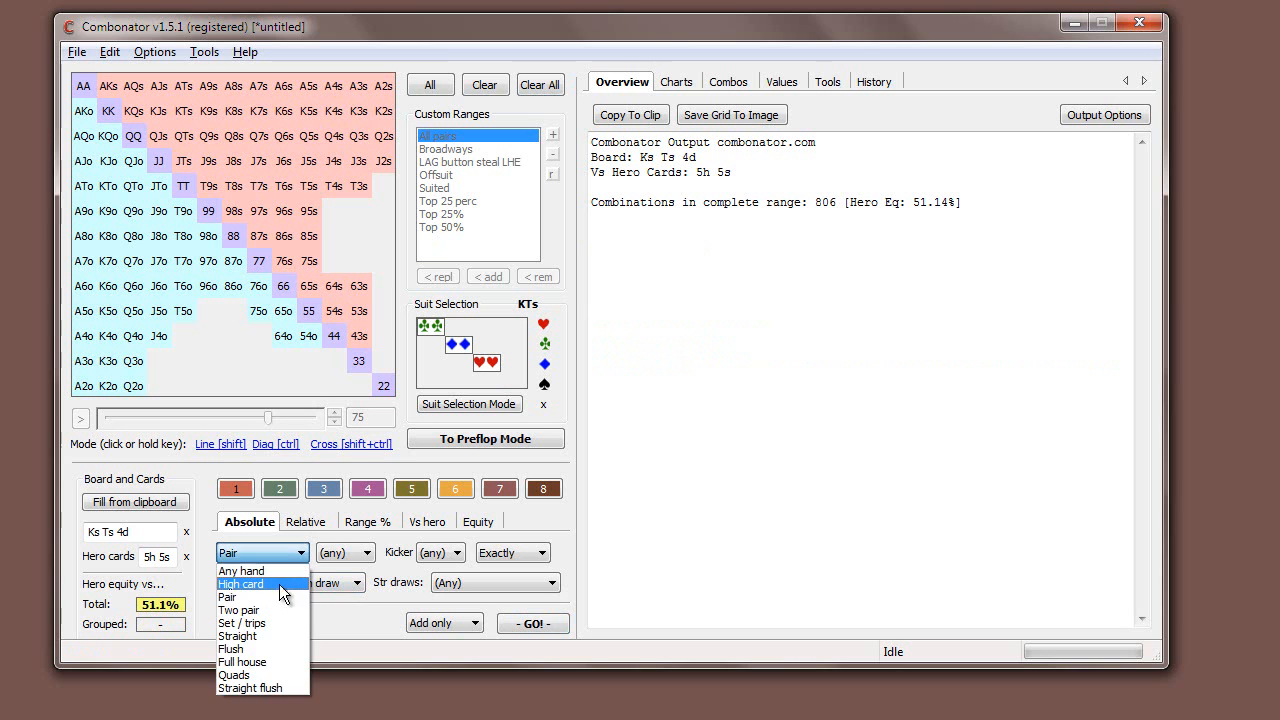
click(279, 569)
click(328, 582)
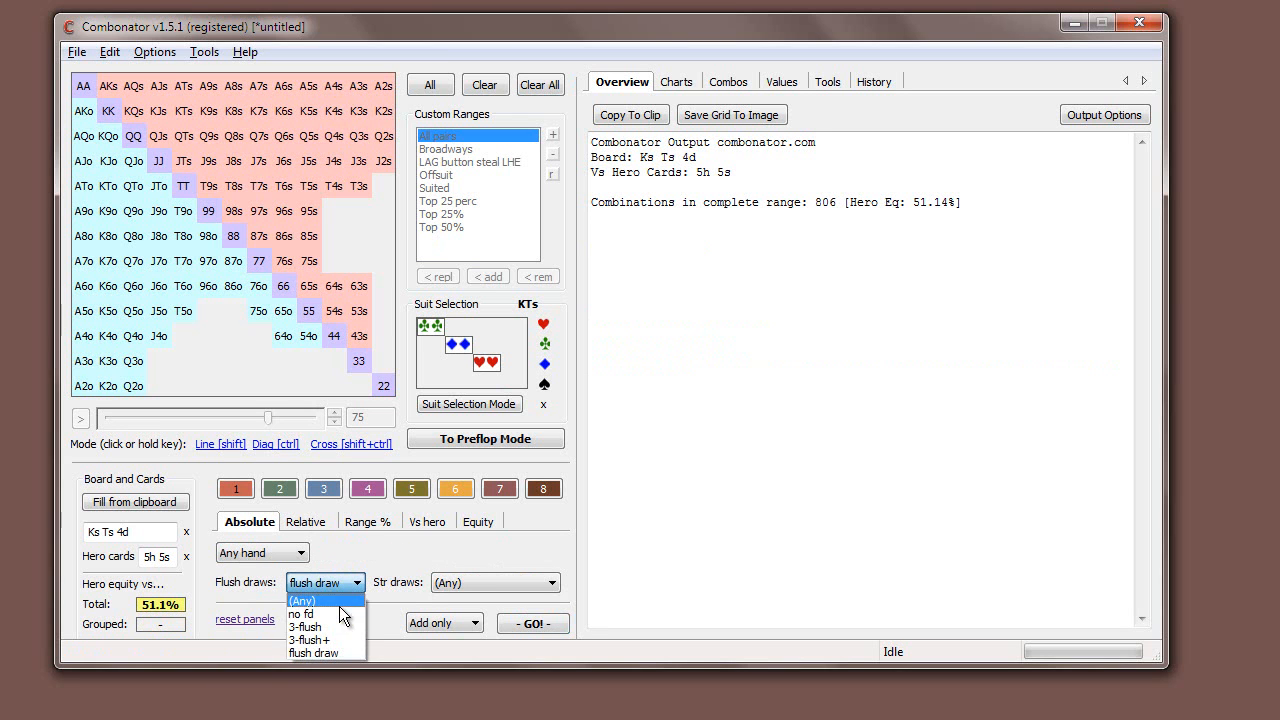
click(288, 561)
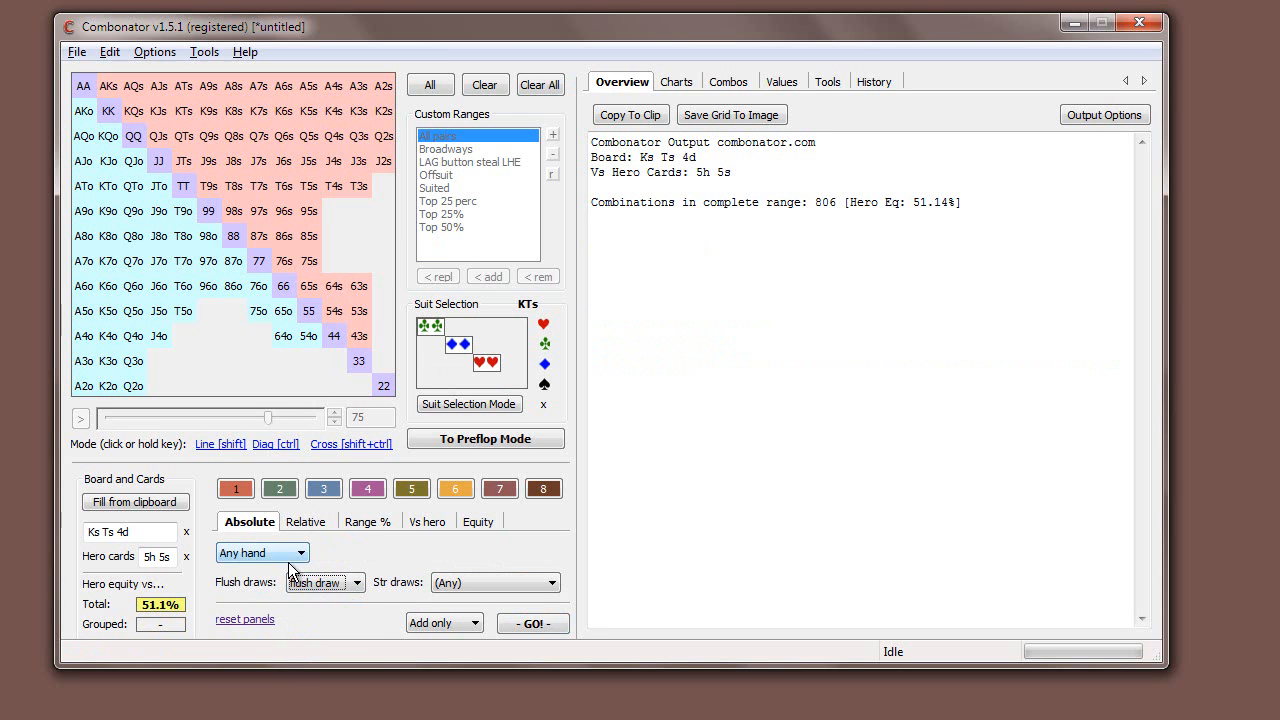
click(284, 558)
click(280, 597)
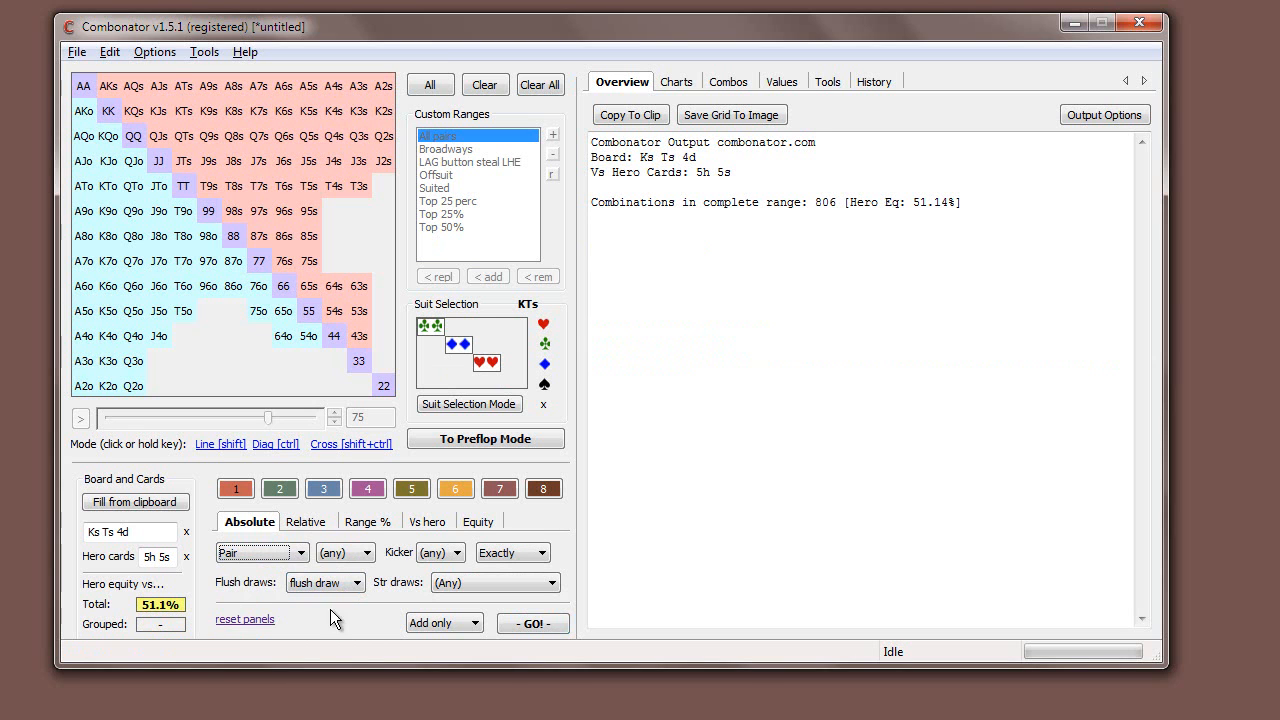
click(269, 555)
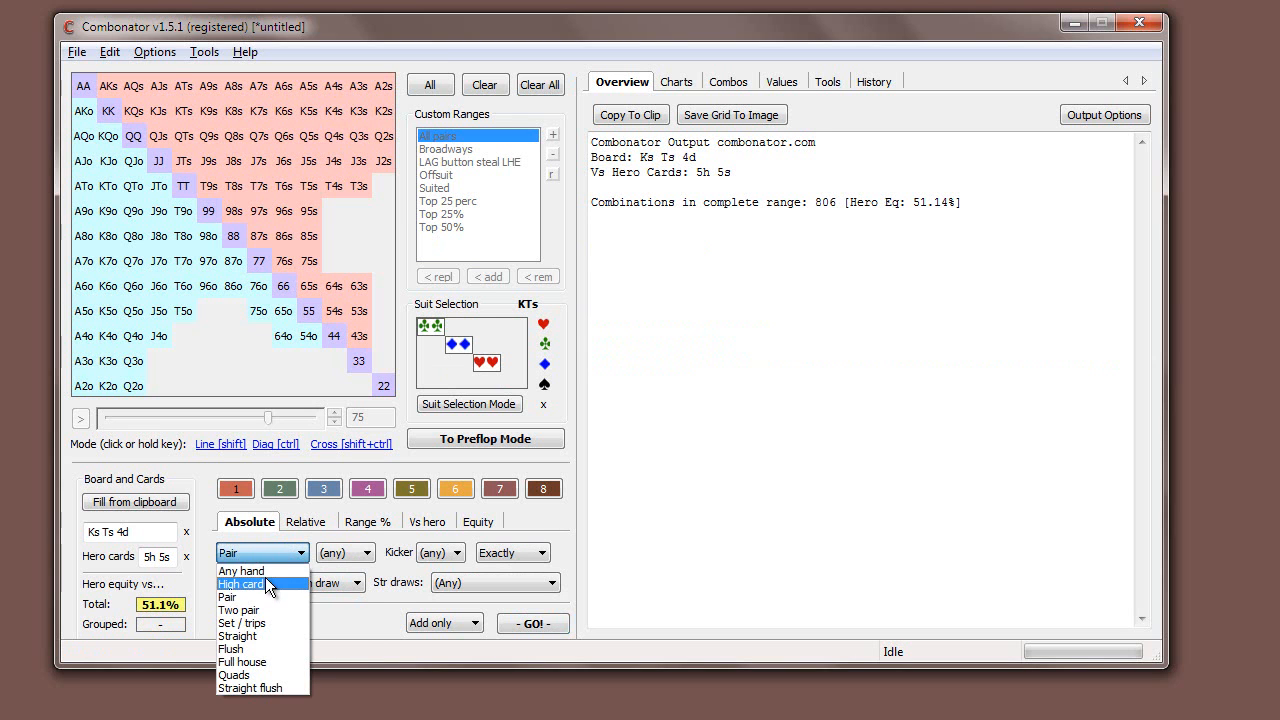
click(271, 583)
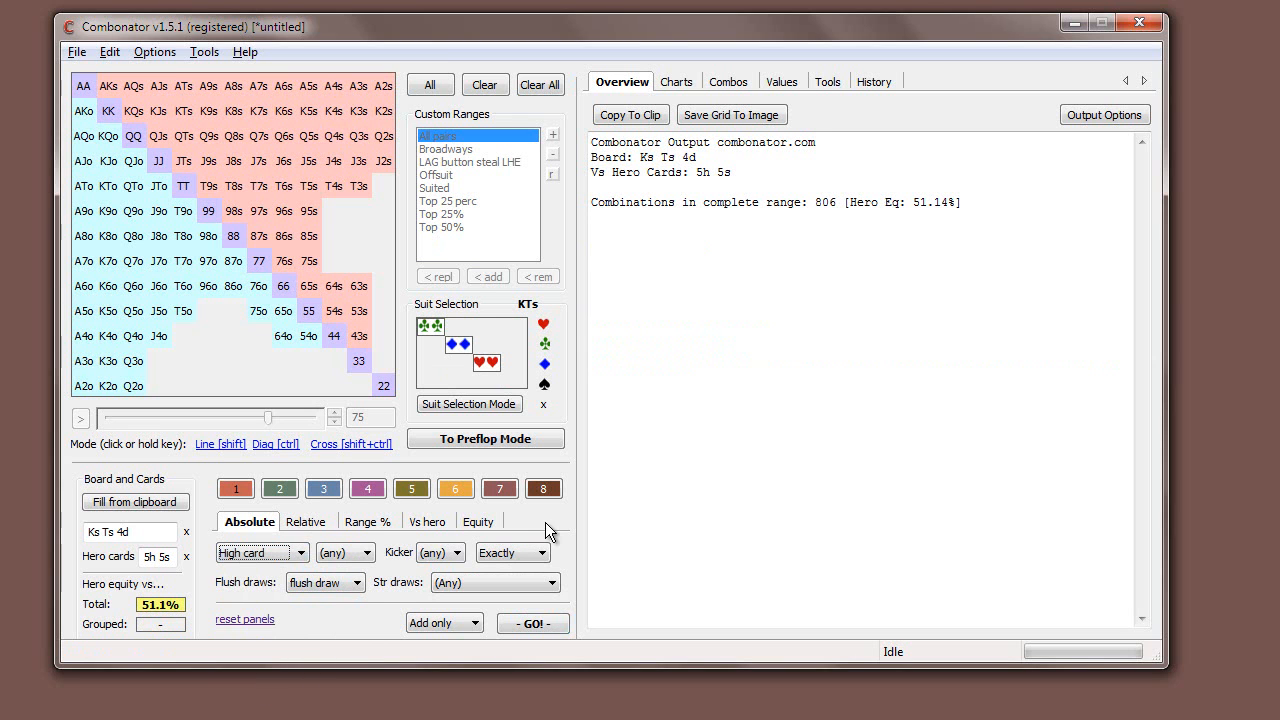
View the flush draw options and reset the filter panels to any hand with any draws.
click(310, 583)
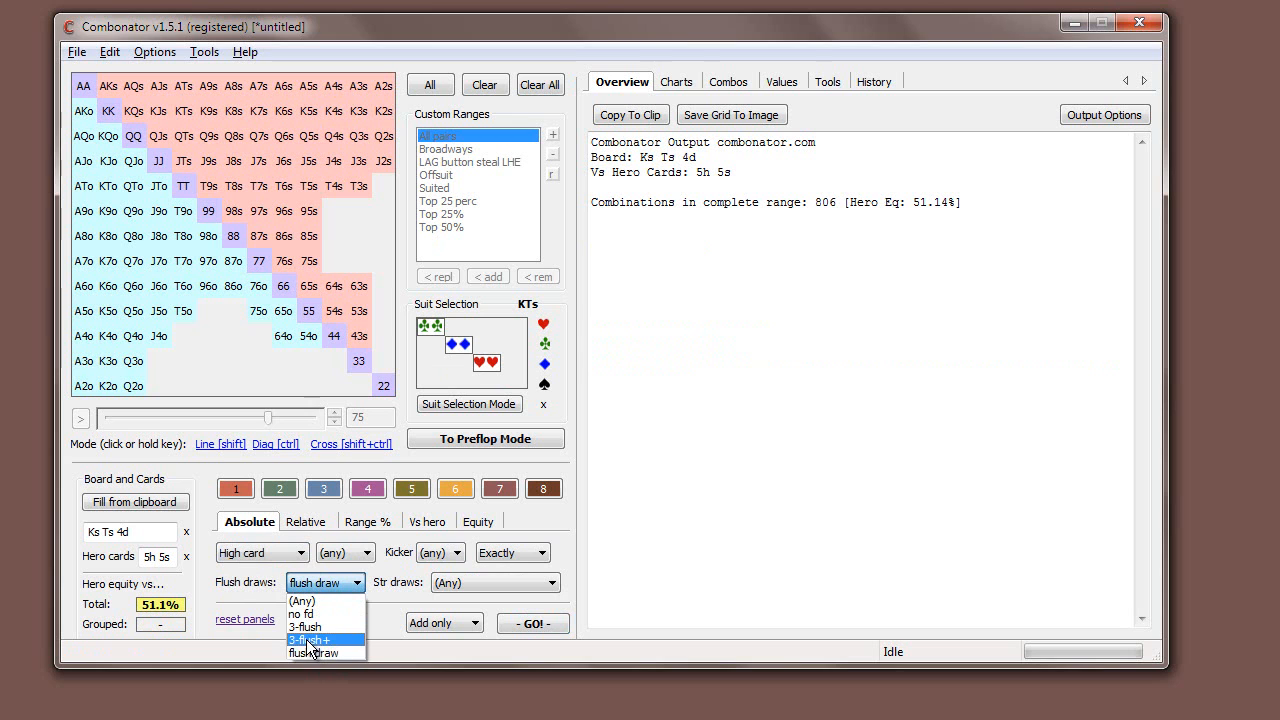
click(268, 618)
click(556, 84)
click(244, 619)
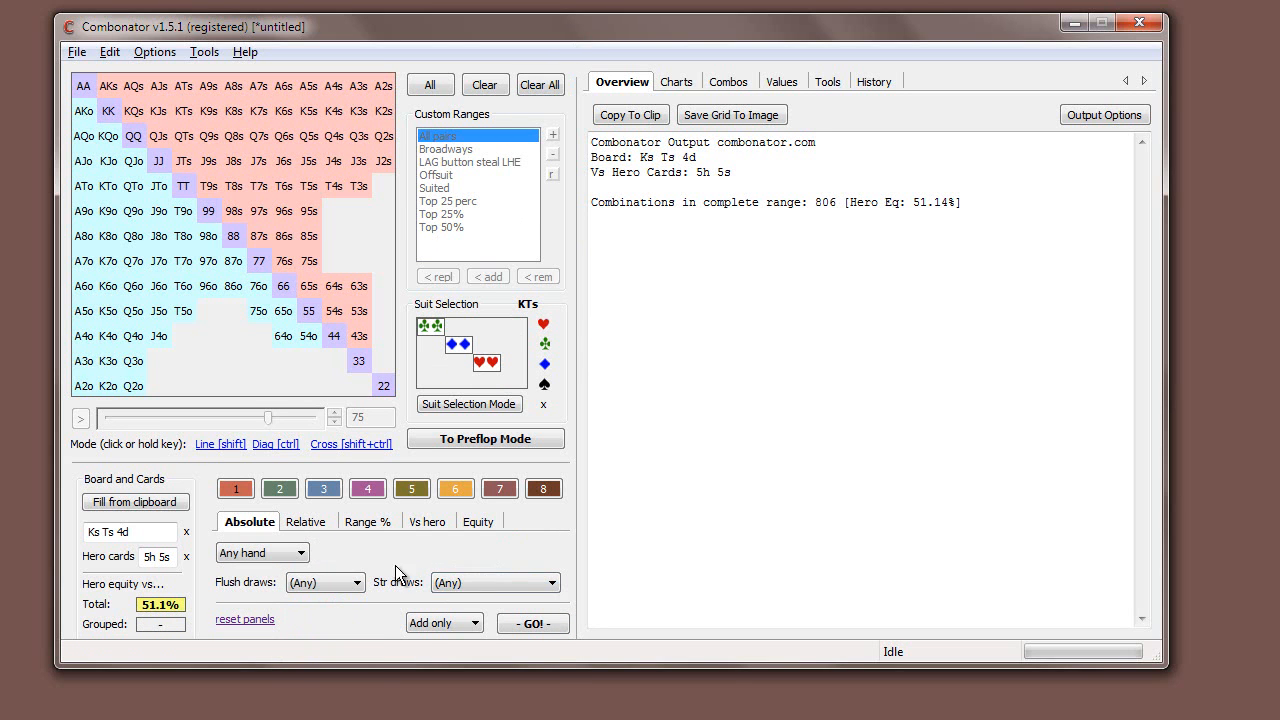
Try the BDSD (1 gap) and BDSD (no gaps)+ options of the straight draw filter.
click(551, 583)
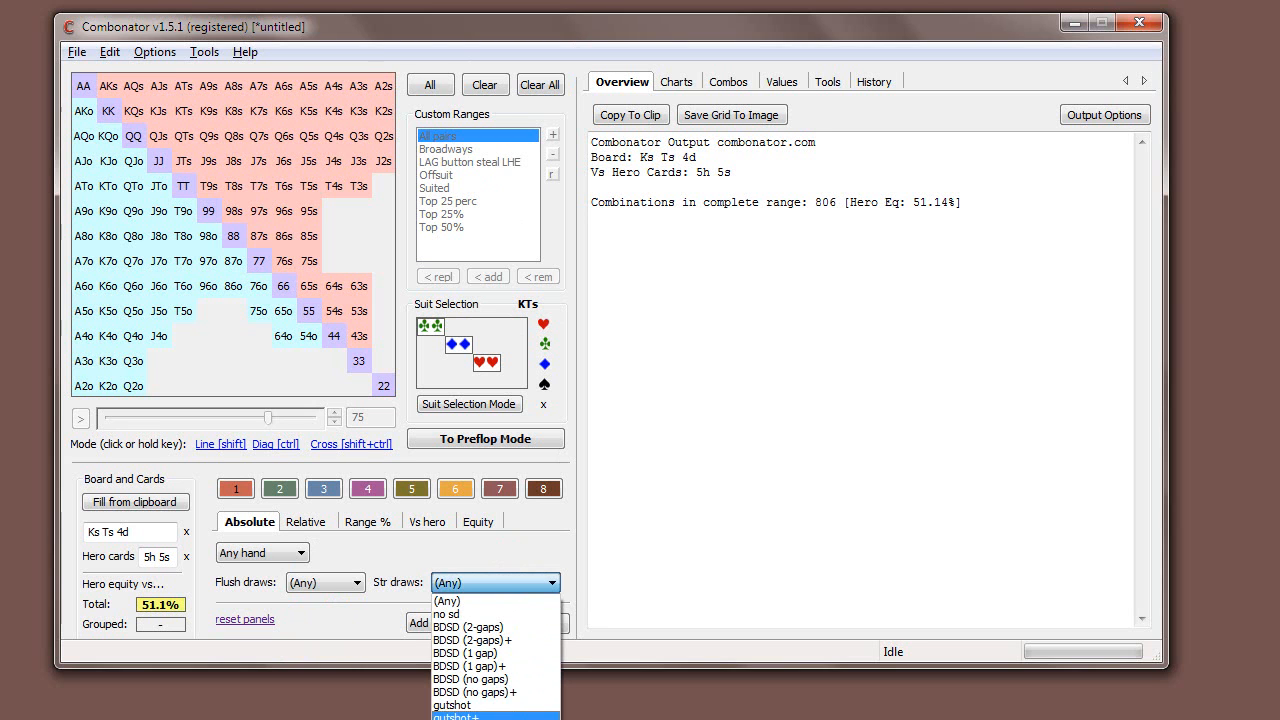
click(498, 653)
click(505, 586)
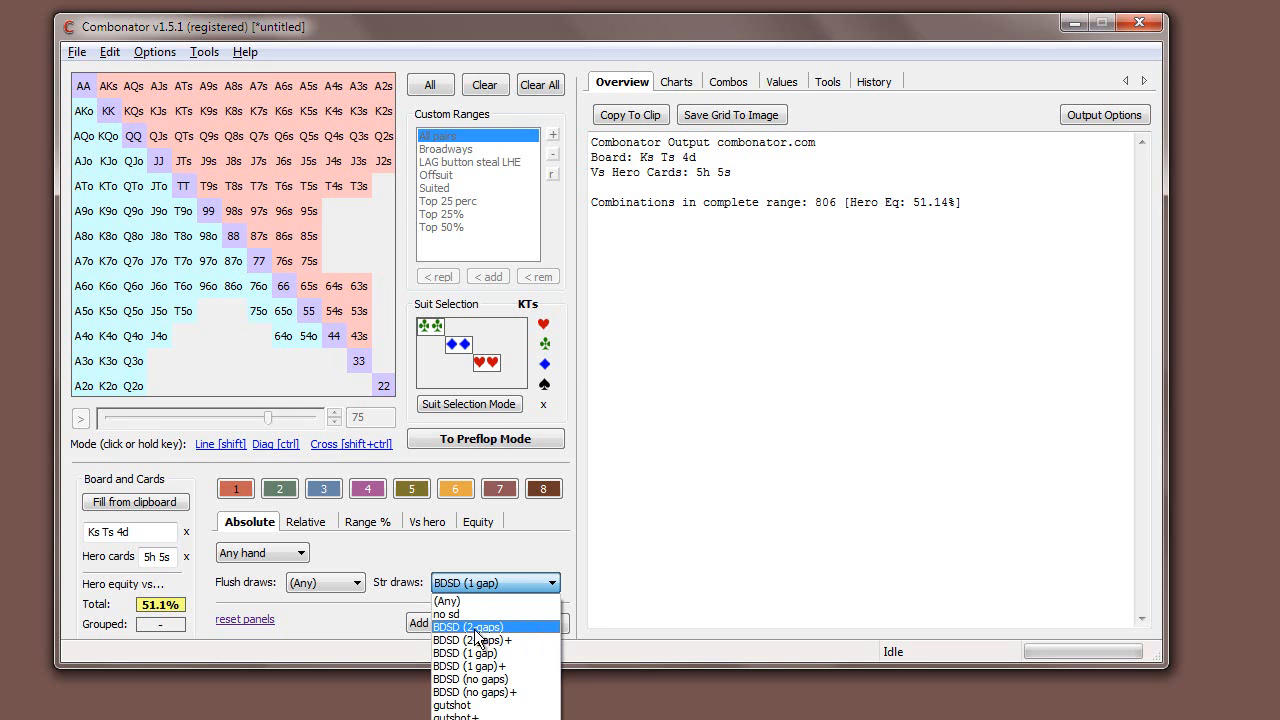
click(504, 694)
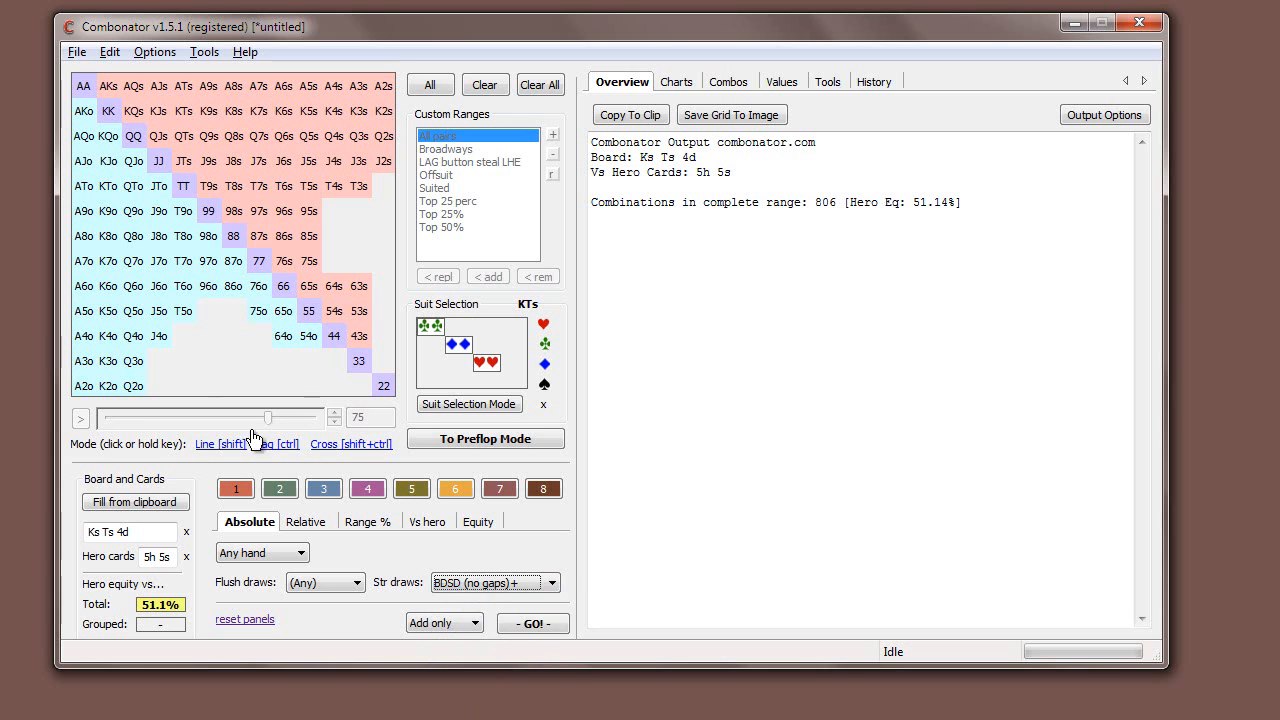
Group hands of any value whose straight draw is BDSD (no gaps).
click(465, 582)
click(480, 686)
click(538, 624)
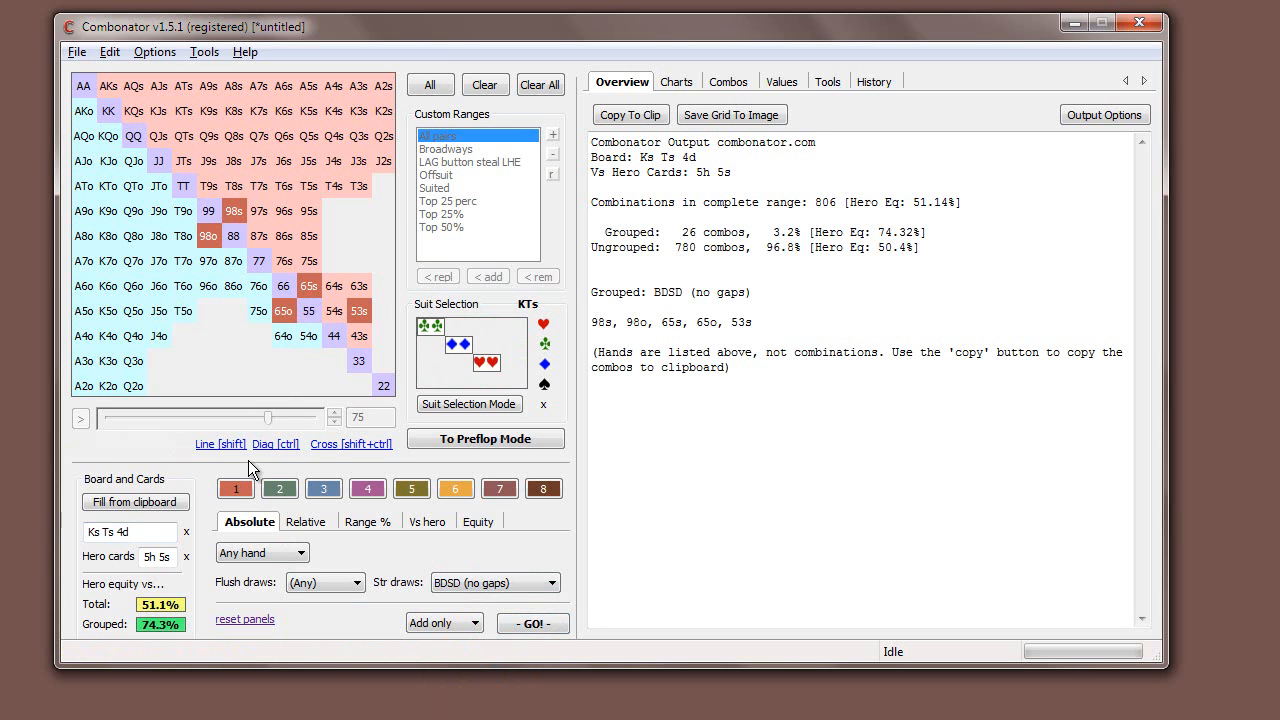
Review the straight draw options and clear all grouped hands.
click(492, 586)
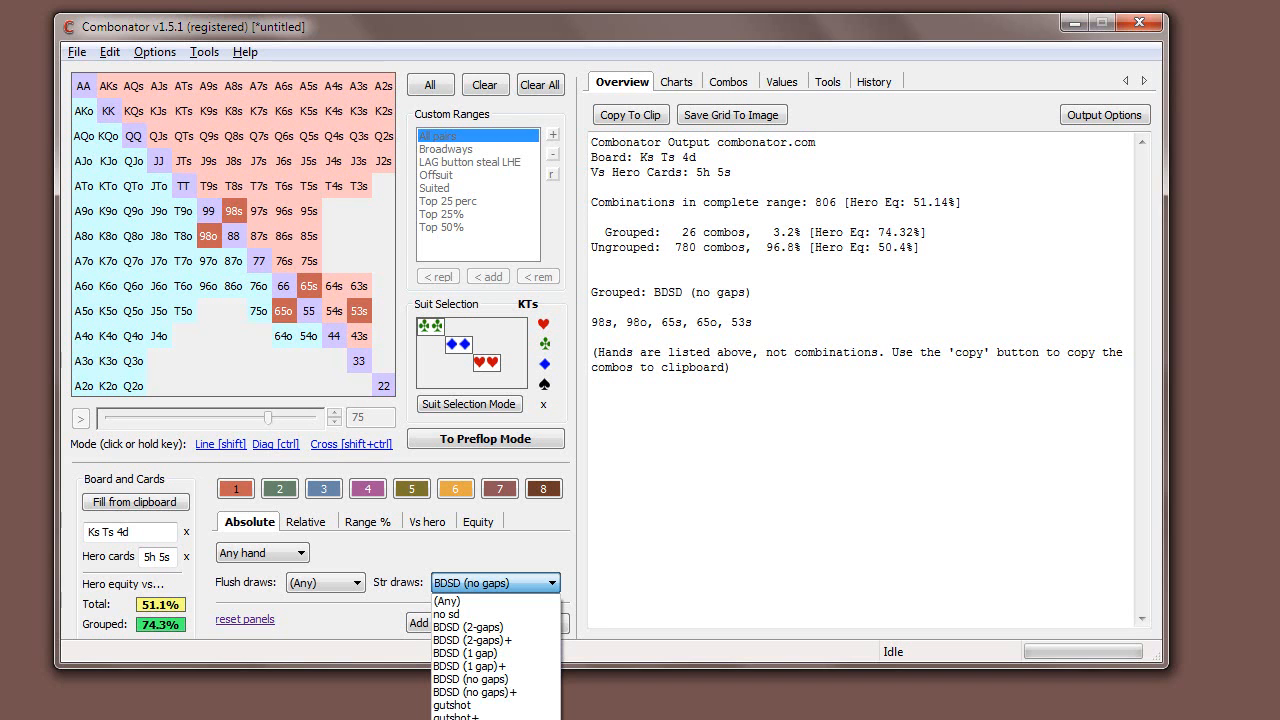
click(458, 553)
click(497, 583)
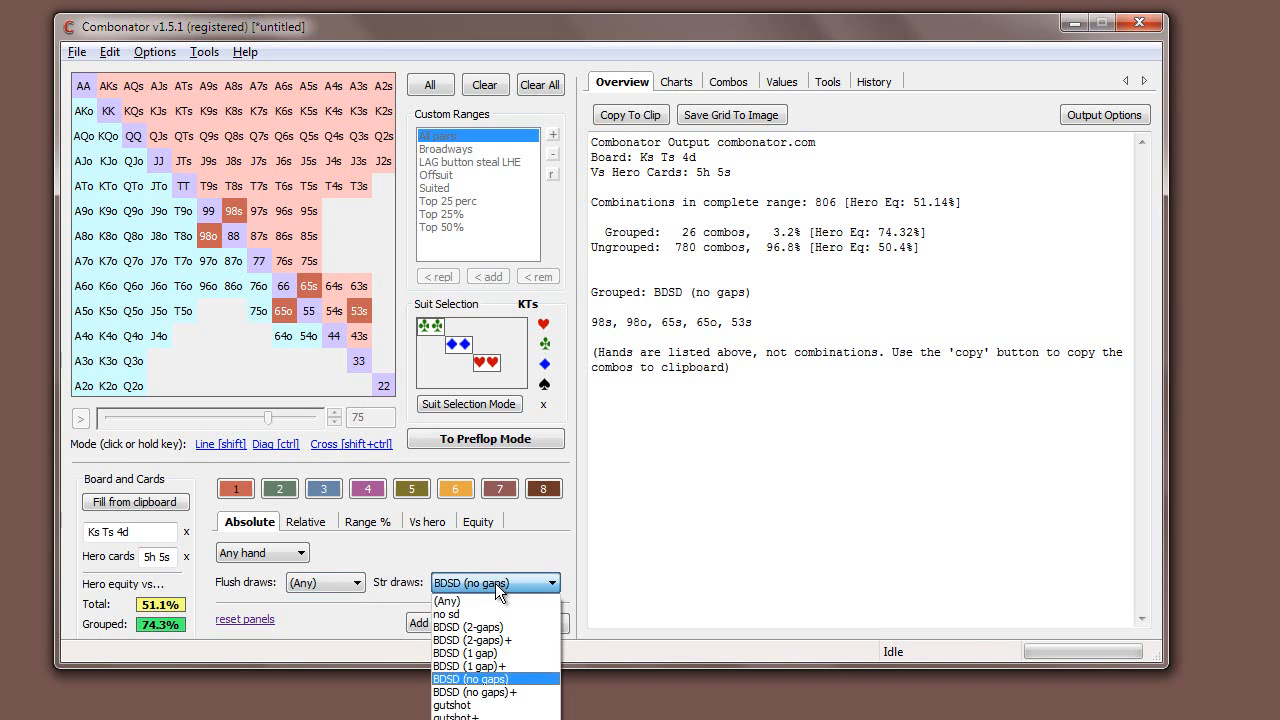
click(546, 88)
click(546, 88)
Group high card hands with a 3-flush or better and a BDSD (2-gaps)+ straight draw.
click(254, 553)
click(279, 588)
click(541, 584)
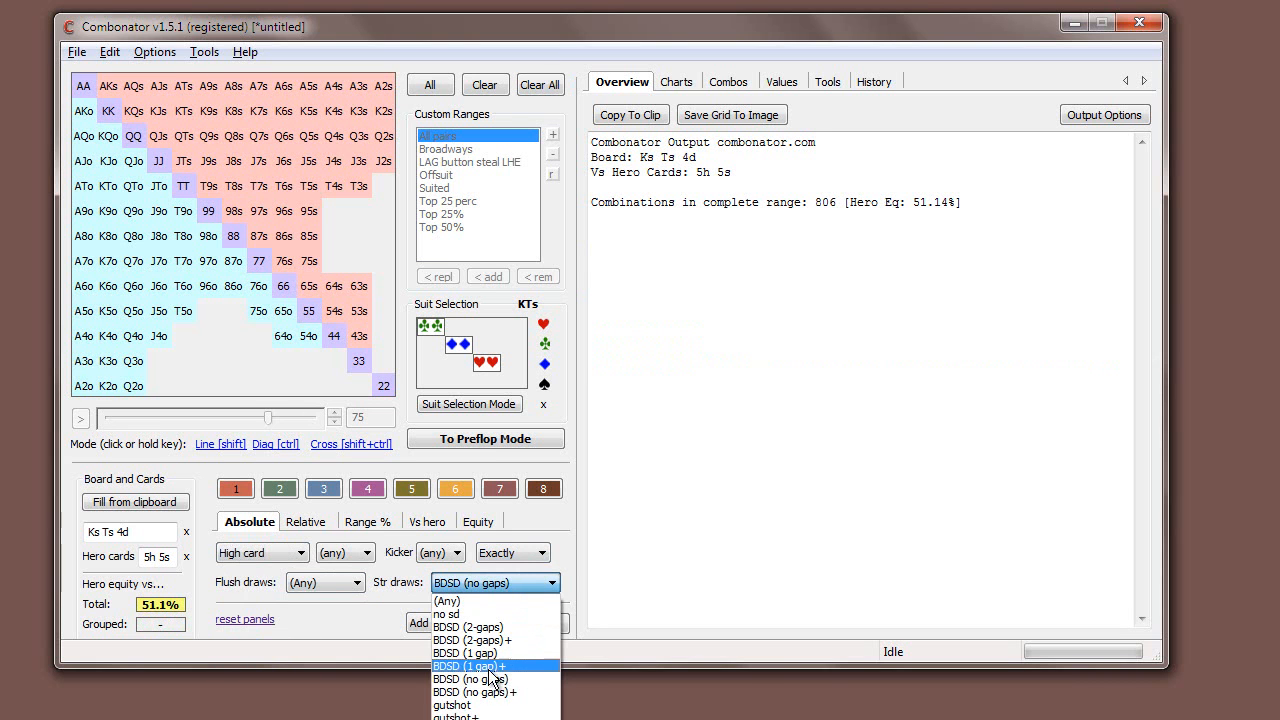
click(478, 640)
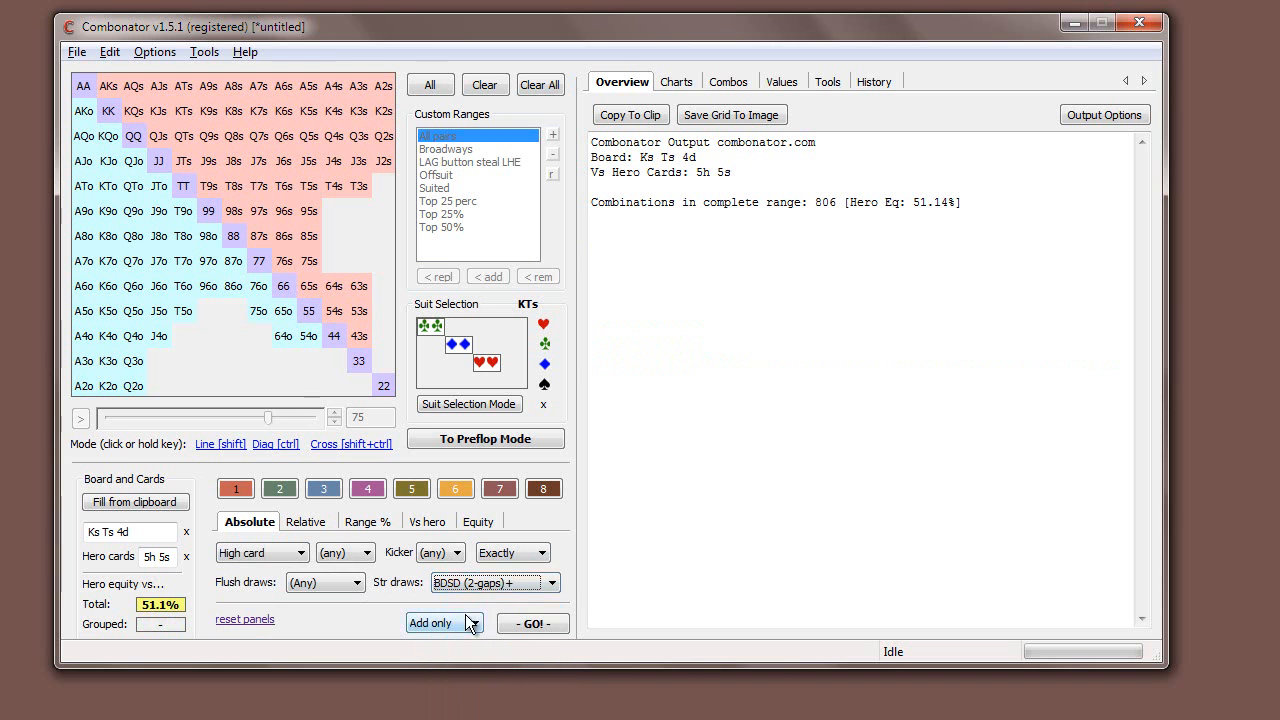
click(362, 584)
click(330, 622)
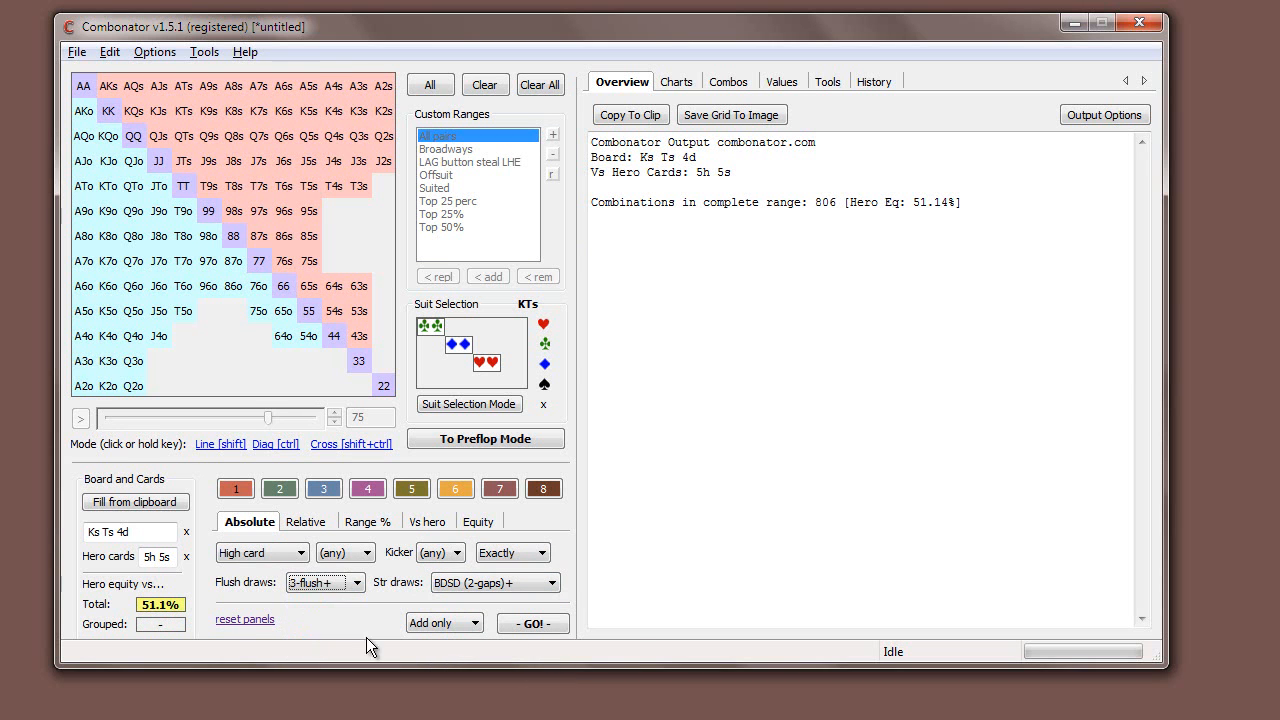
click(533, 623)
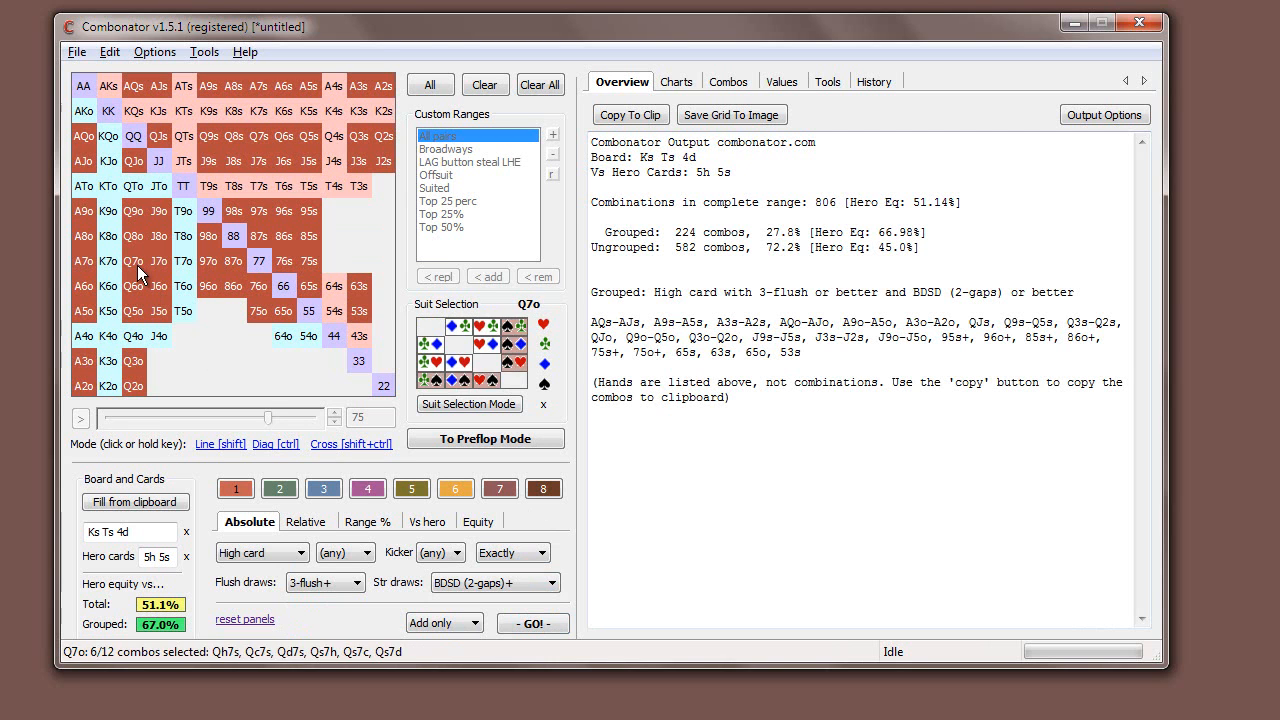
Keep the straight draw filter at BDSD (2-gaps)+ and clear all grouped hands.
click(507, 588)
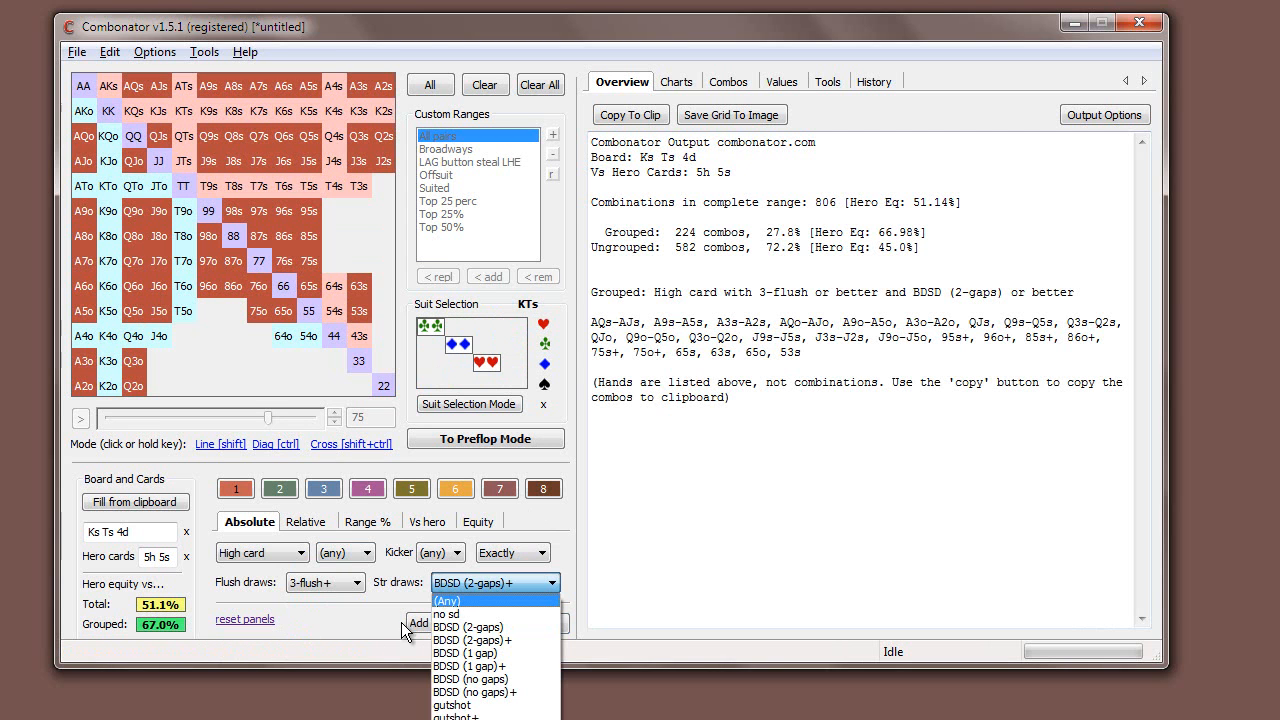
click(481, 644)
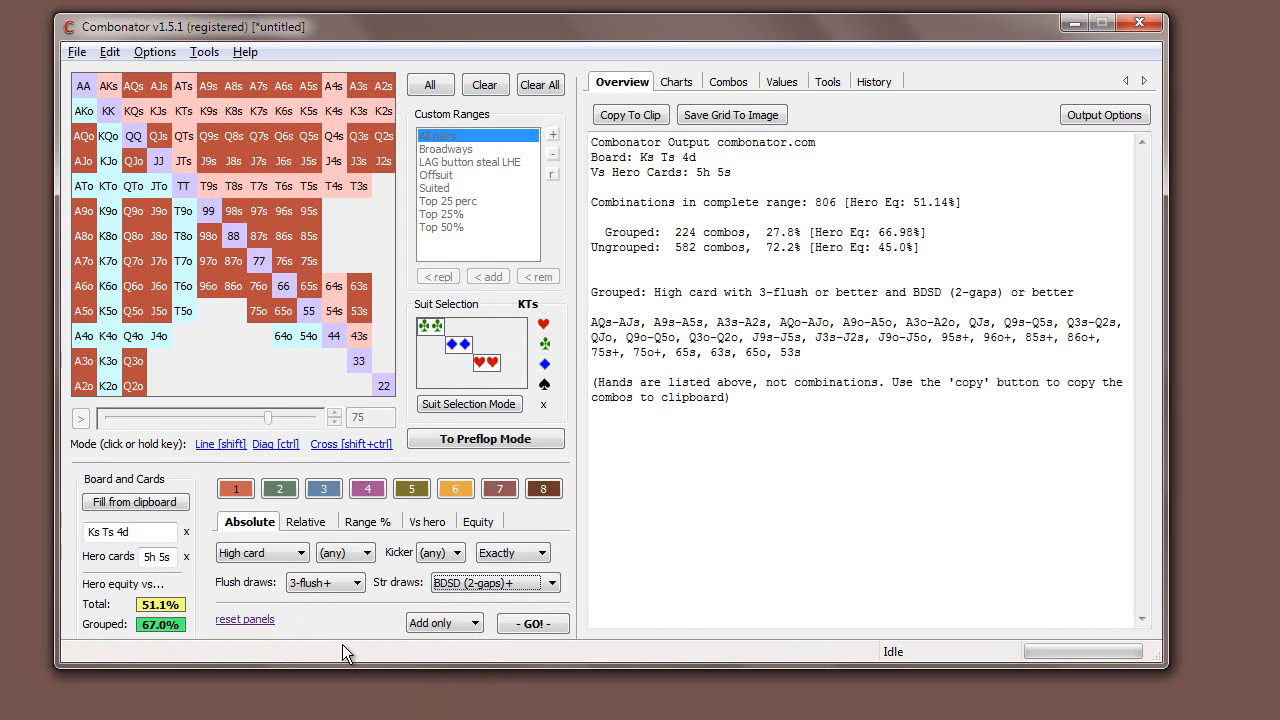
click(551, 84)
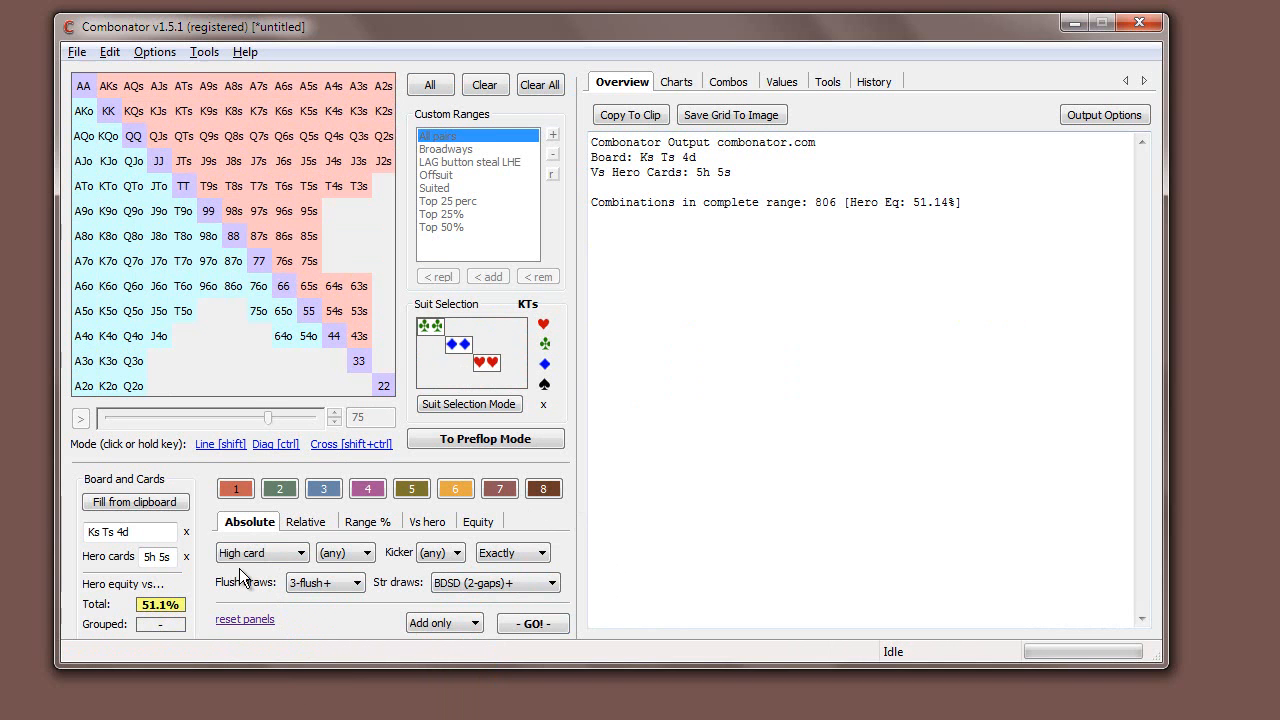
Examine the grouping mode options and the Relative, Range % and Vs hero filters, keeping the mode at Add only.
click(441, 624)
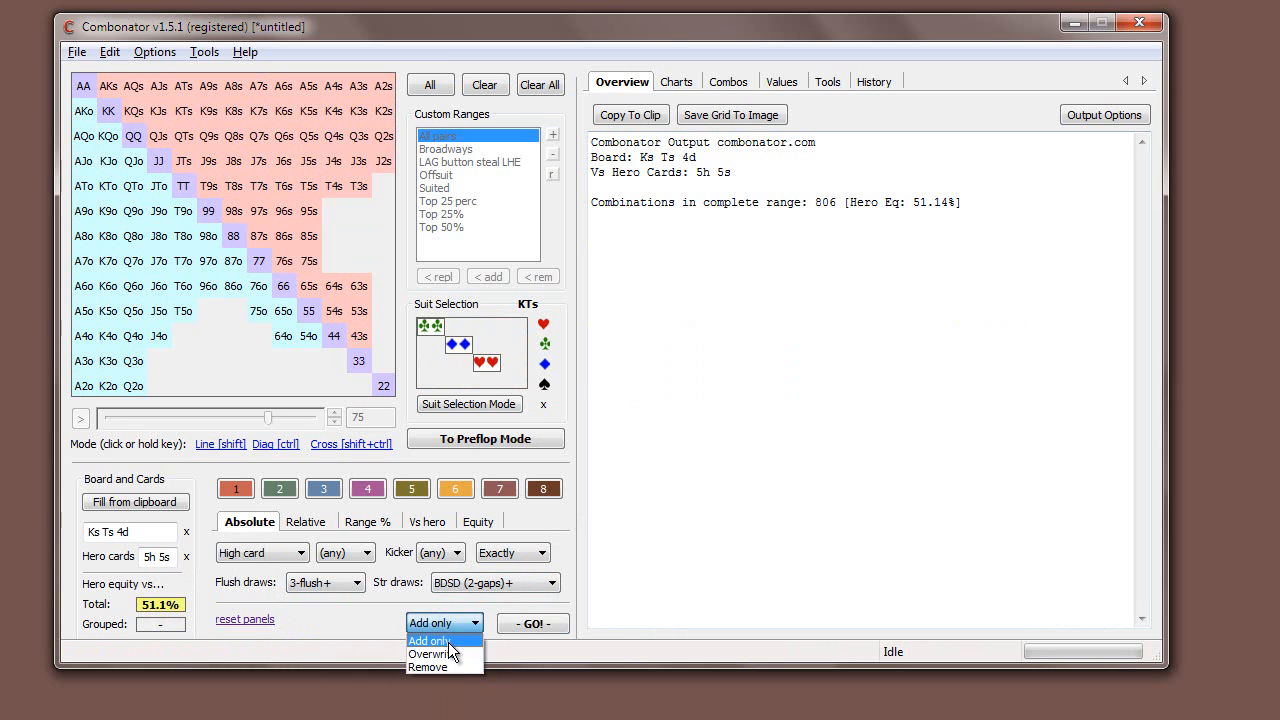
click(321, 625)
click(310, 522)
click(395, 524)
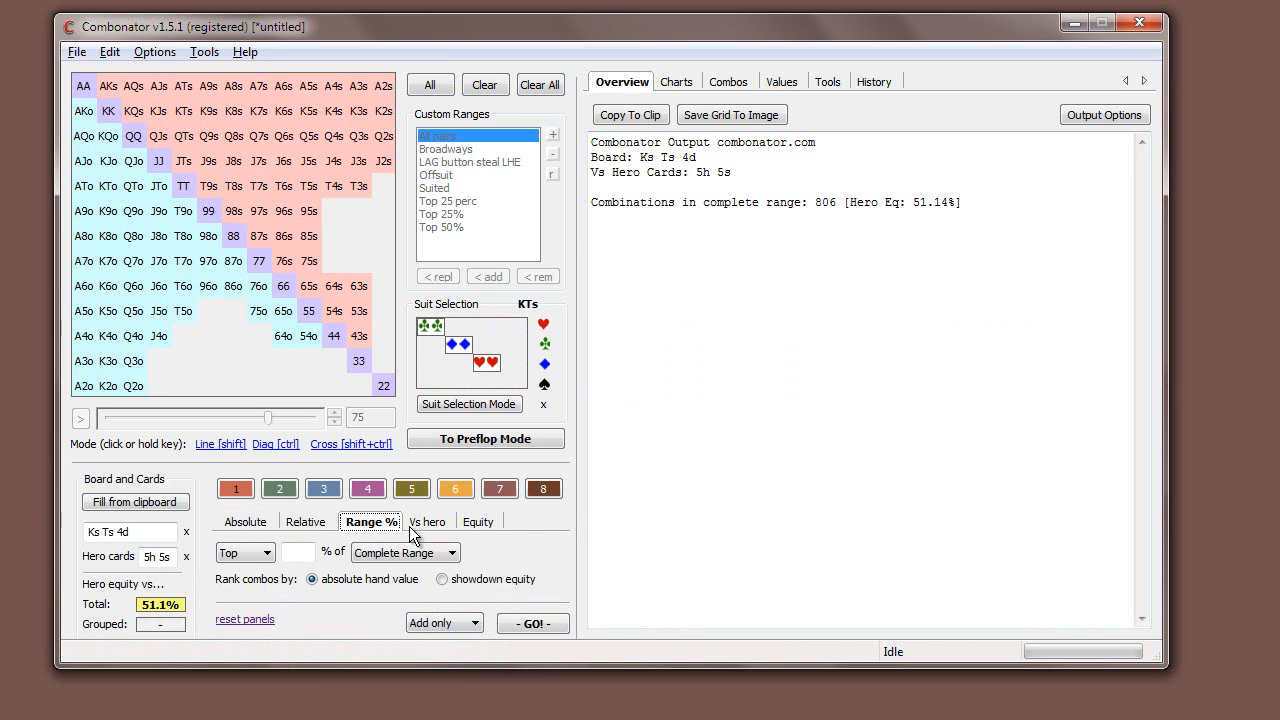
click(426, 522)
click(263, 521)
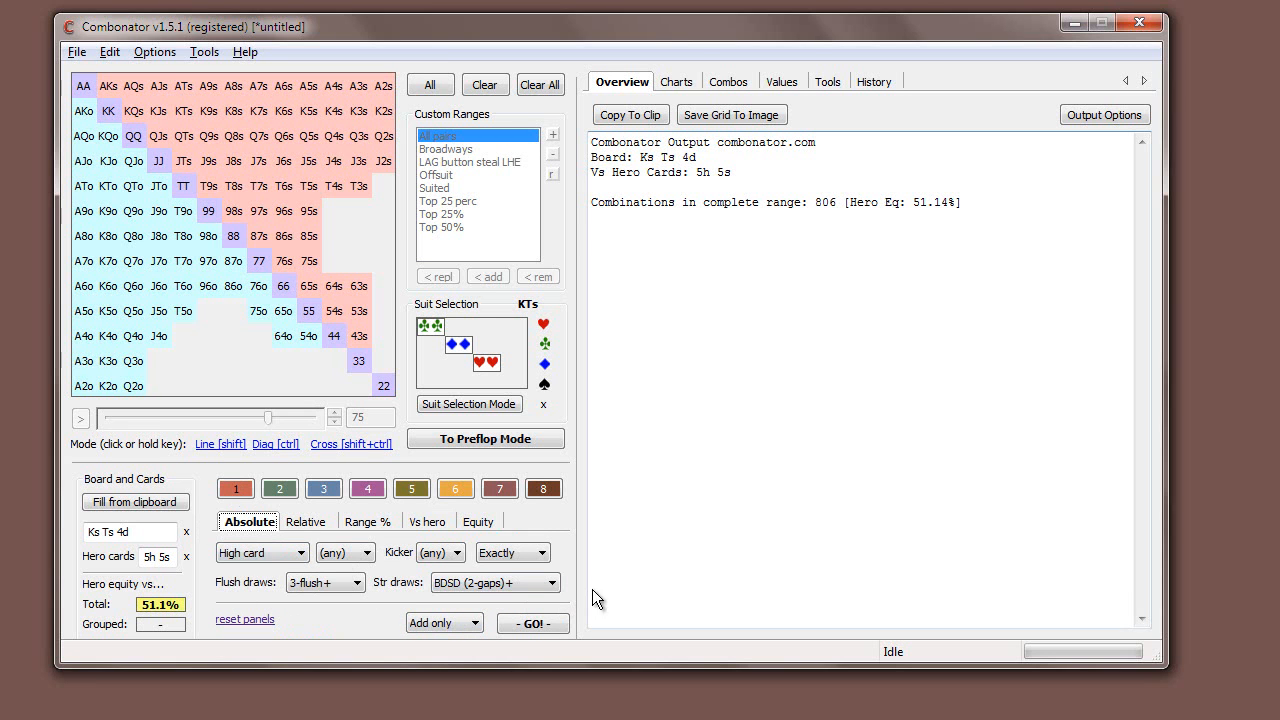
click(447, 622)
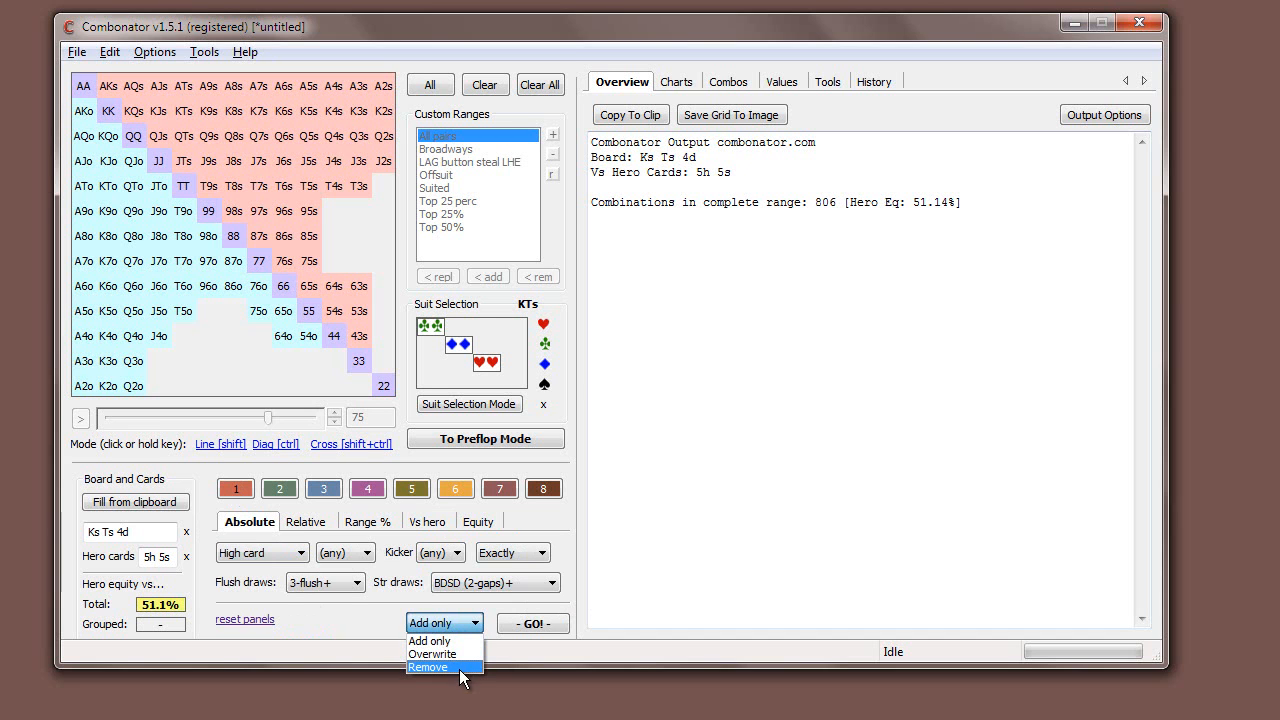
click(440, 641)
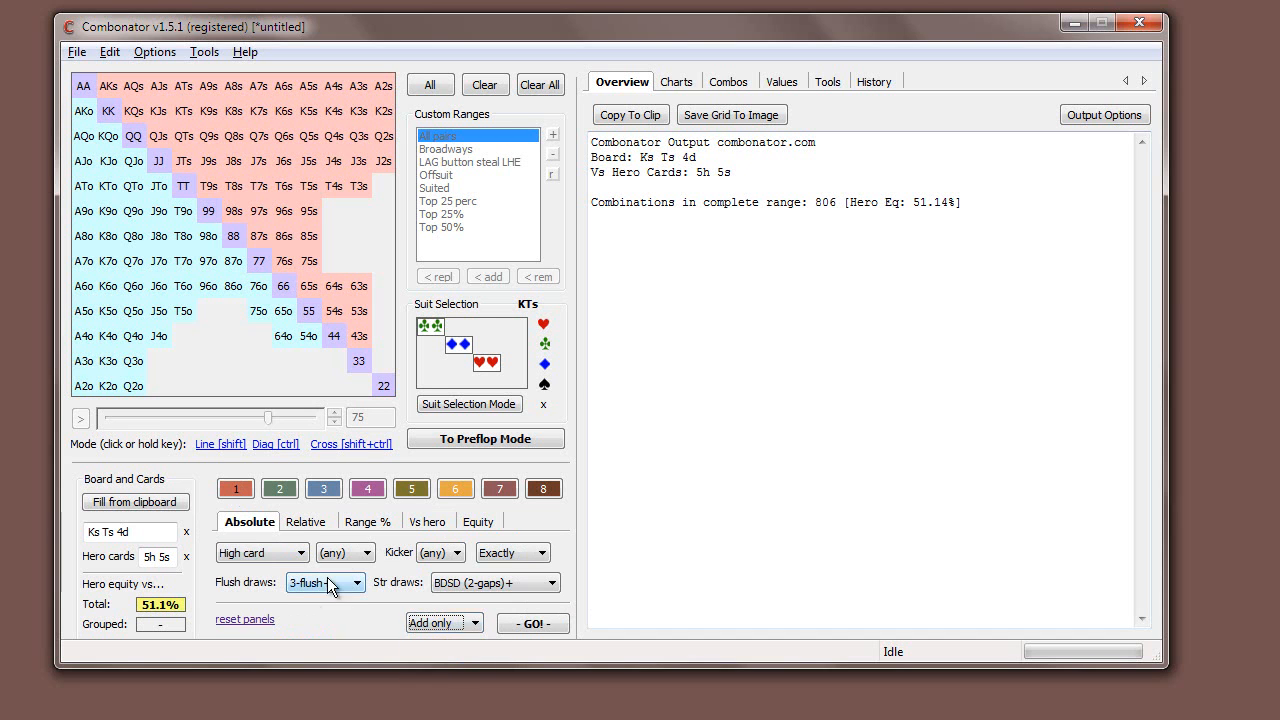
Group hands that make exactly a pair of kings into group 1, with any flush draw and any straight draw.
click(278, 552)
click(268, 597)
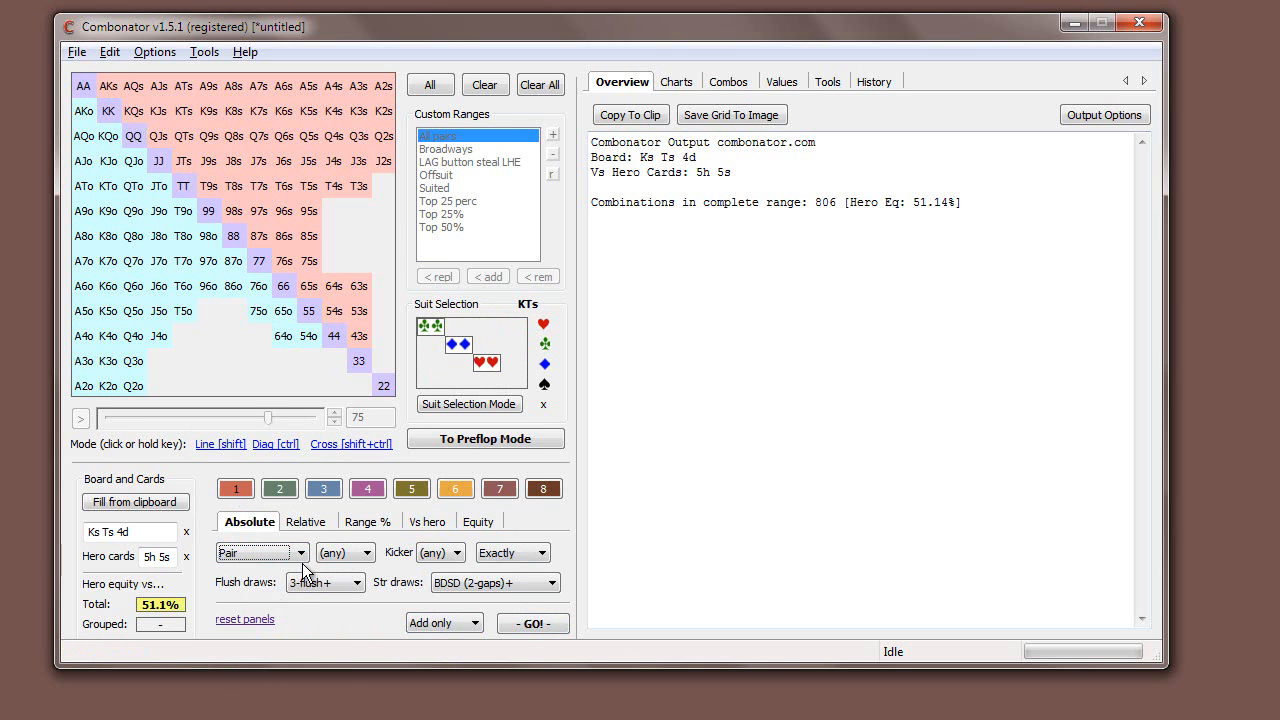
click(520, 555)
click(318, 558)
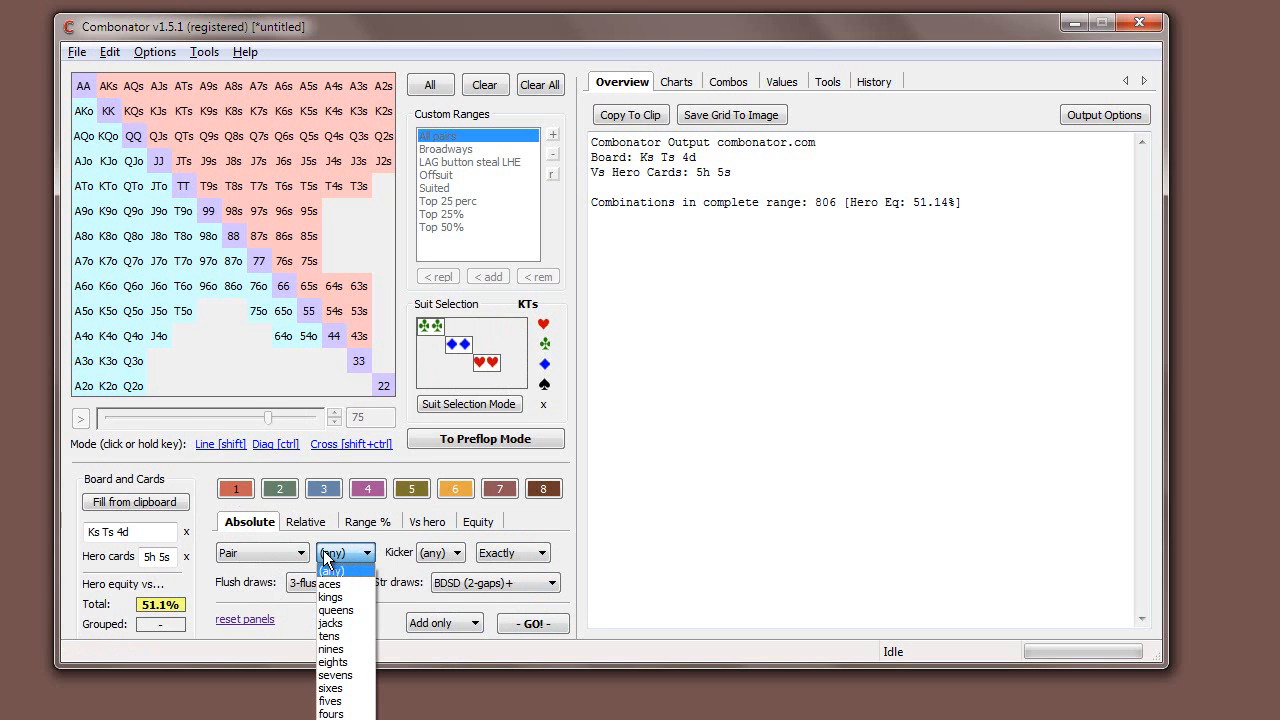
click(360, 598)
click(298, 583)
click(330, 597)
click(496, 586)
click(498, 601)
click(527, 623)
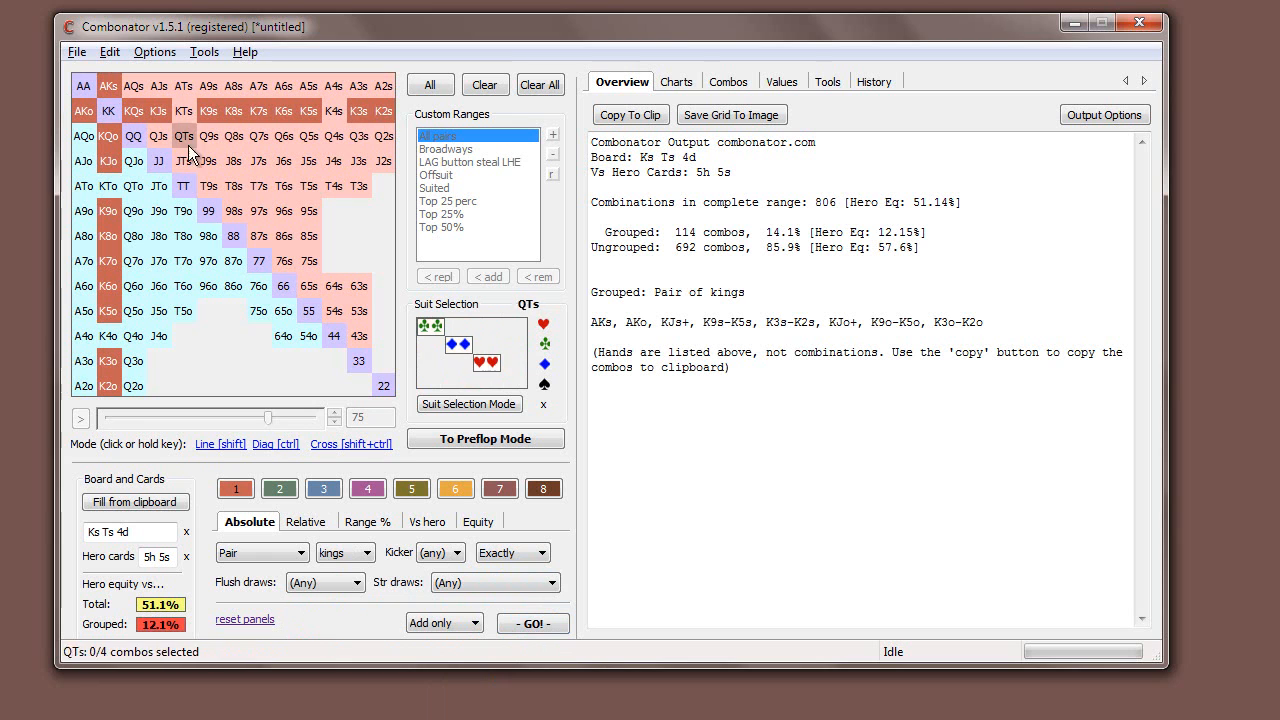
Add pairs of any rank to group 2, keeping the grouping mode at Add only.
click(293, 556)
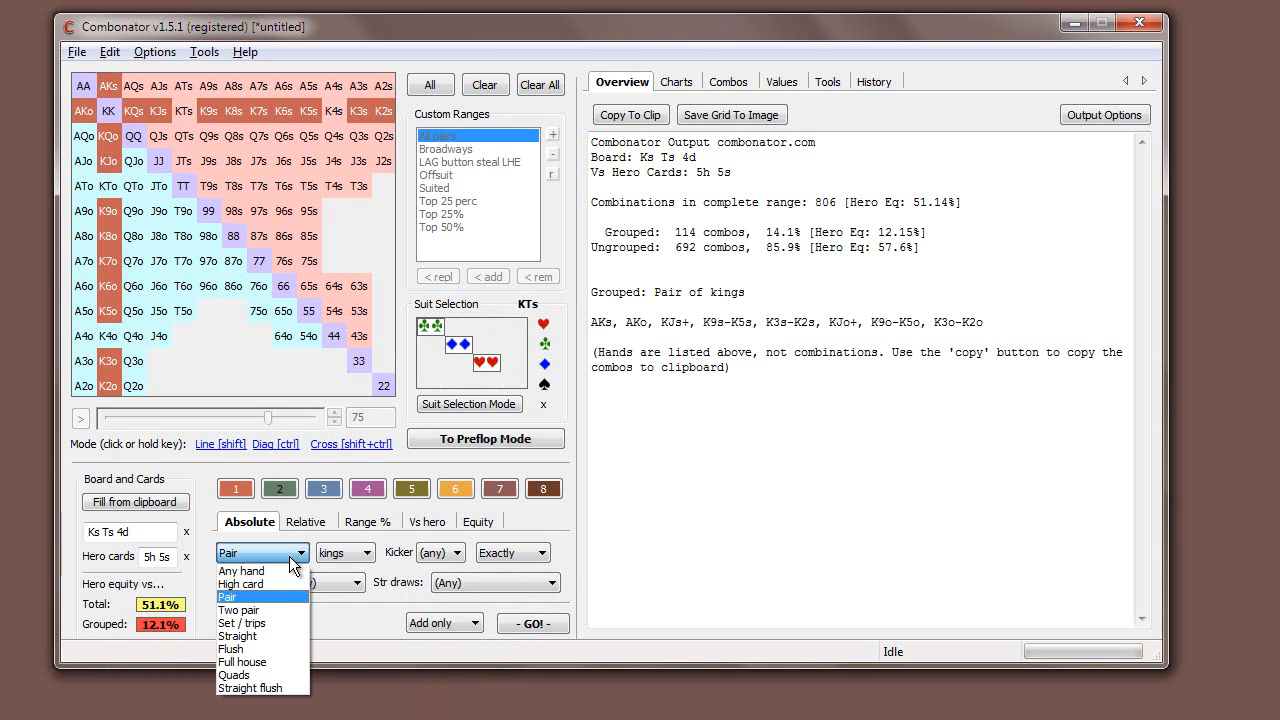
click(290, 598)
click(352, 553)
click(353, 572)
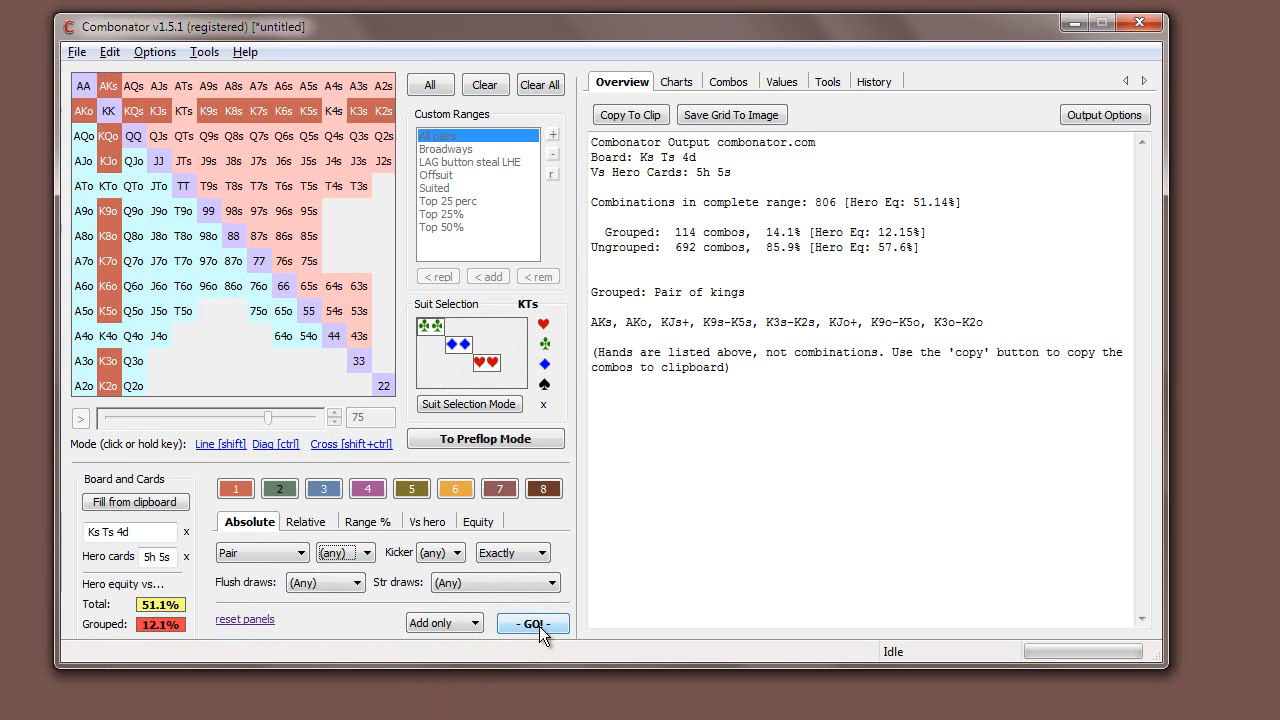
click(535, 624)
click(467, 623)
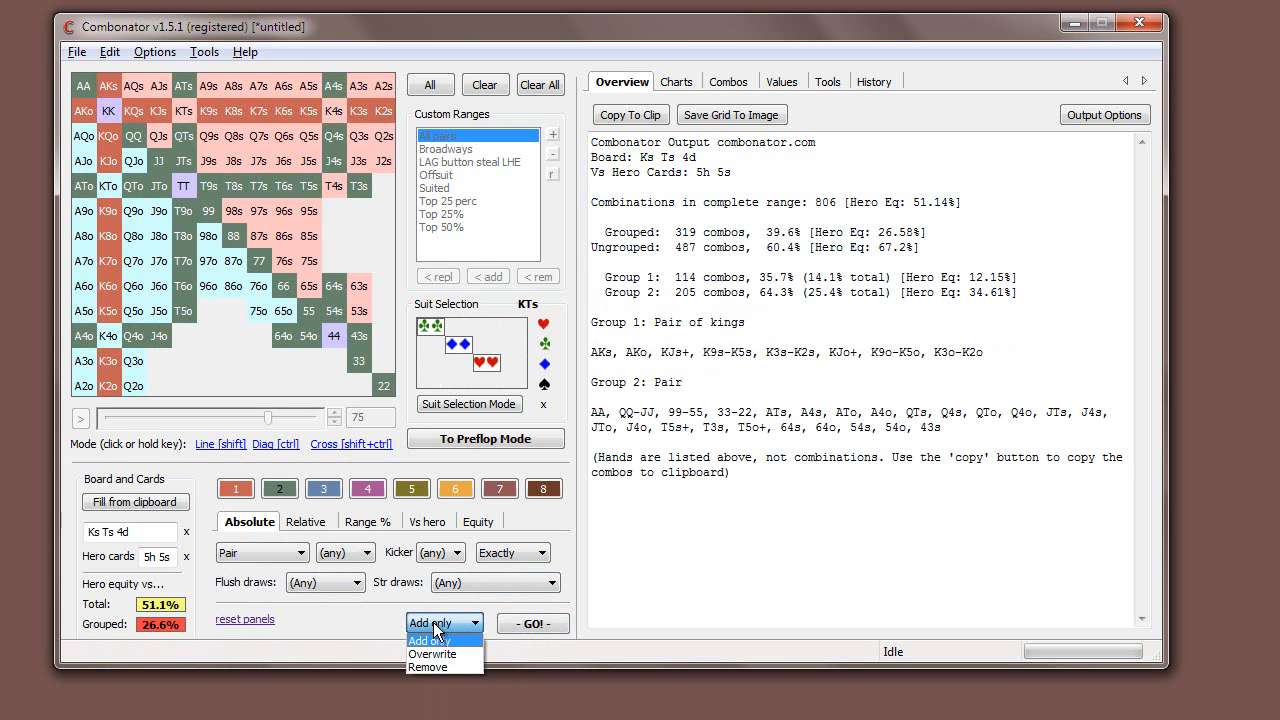
click(432, 640)
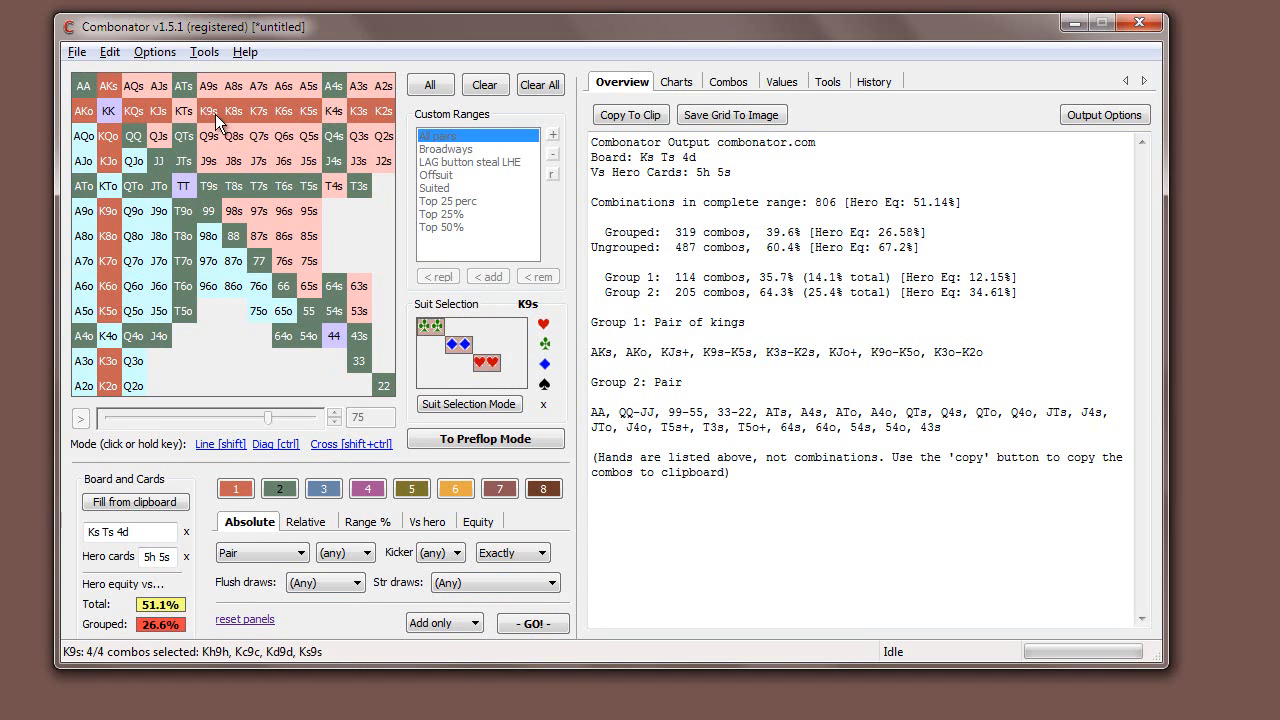
Switch the grouping mode to Overwrite and regroup pairs of any rank into group 2.
click(453, 616)
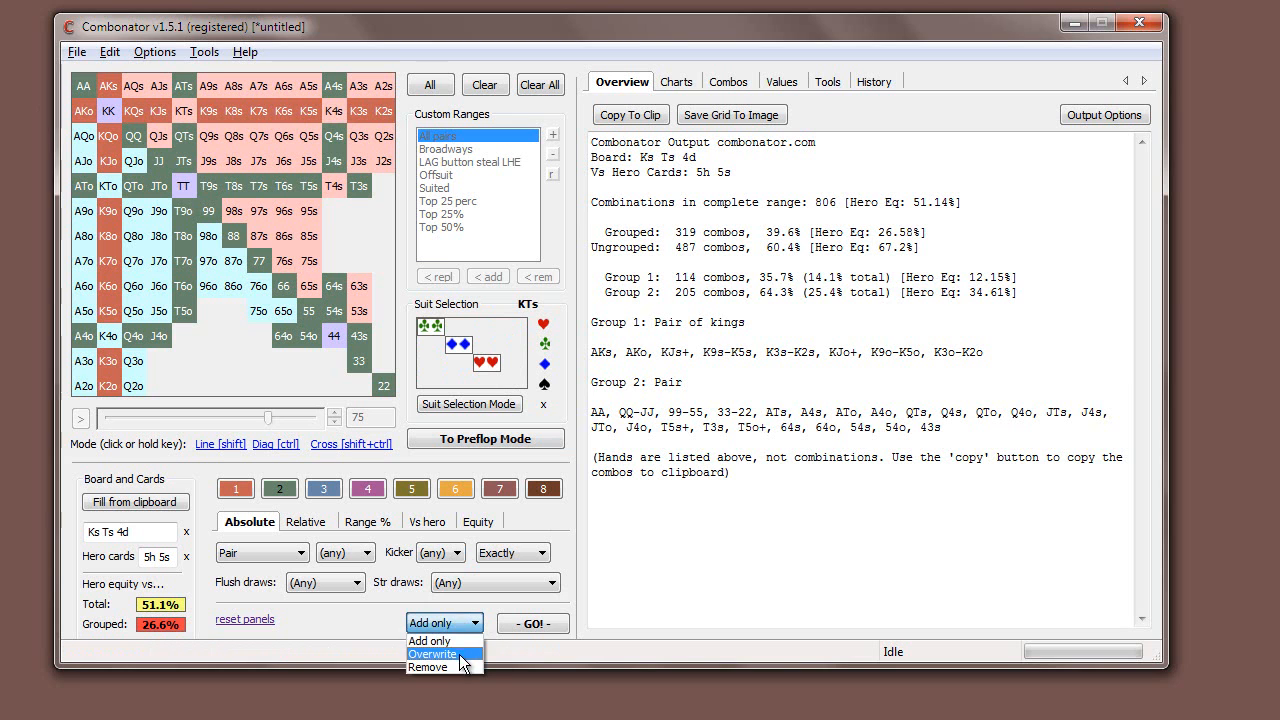
click(440, 654)
click(545, 624)
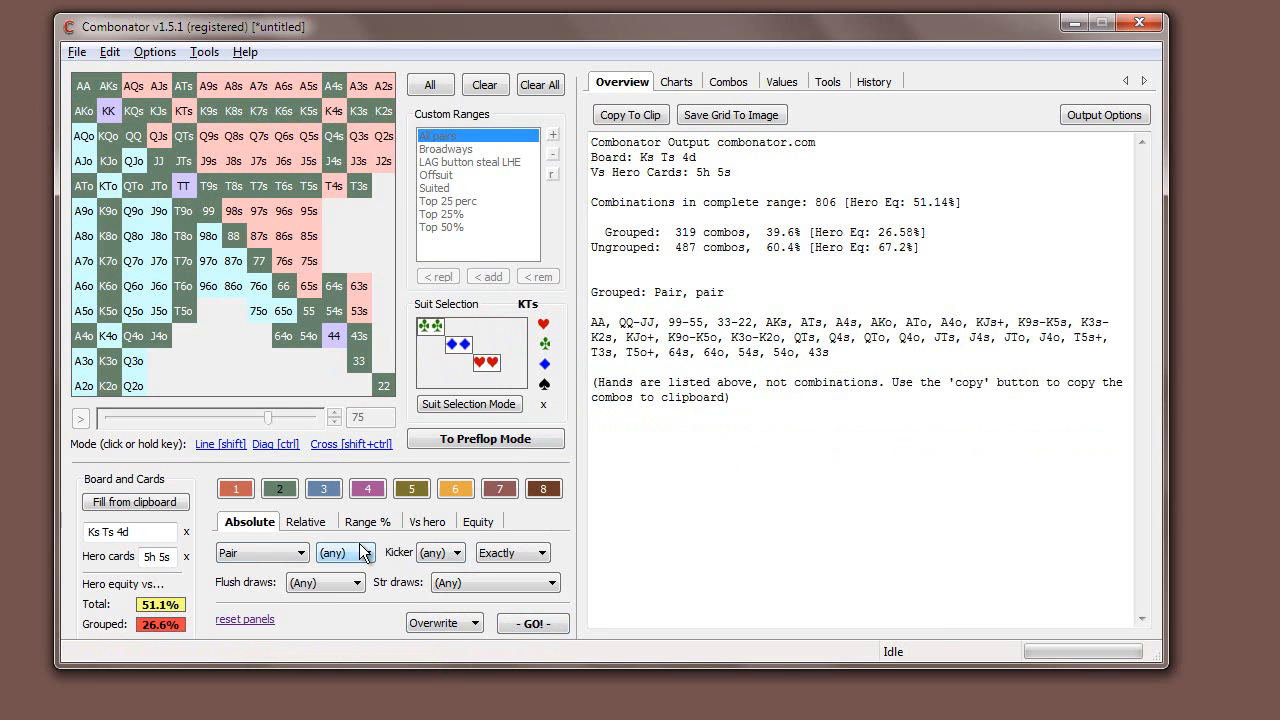
Switch the grouping mode to Remove and take pairs of tens out of the grouped hands.
click(444, 623)
click(451, 667)
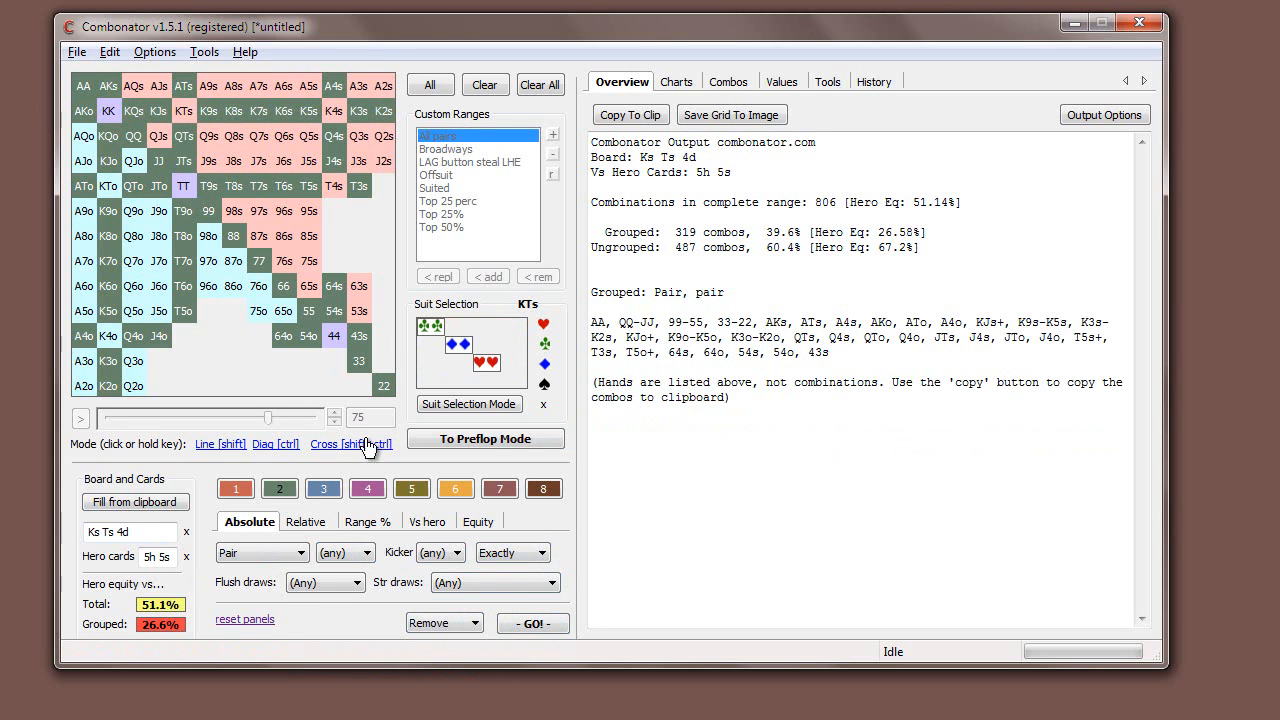
click(247, 552)
click(409, 550)
click(357, 553)
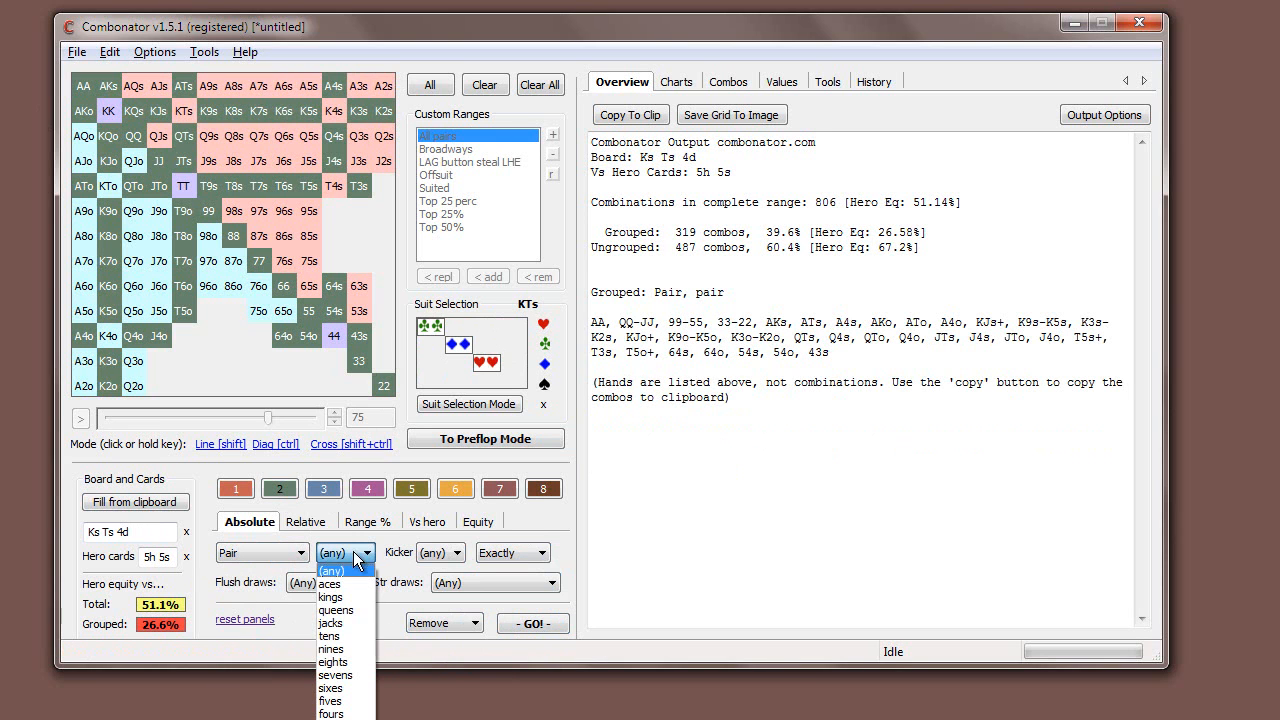
click(356, 634)
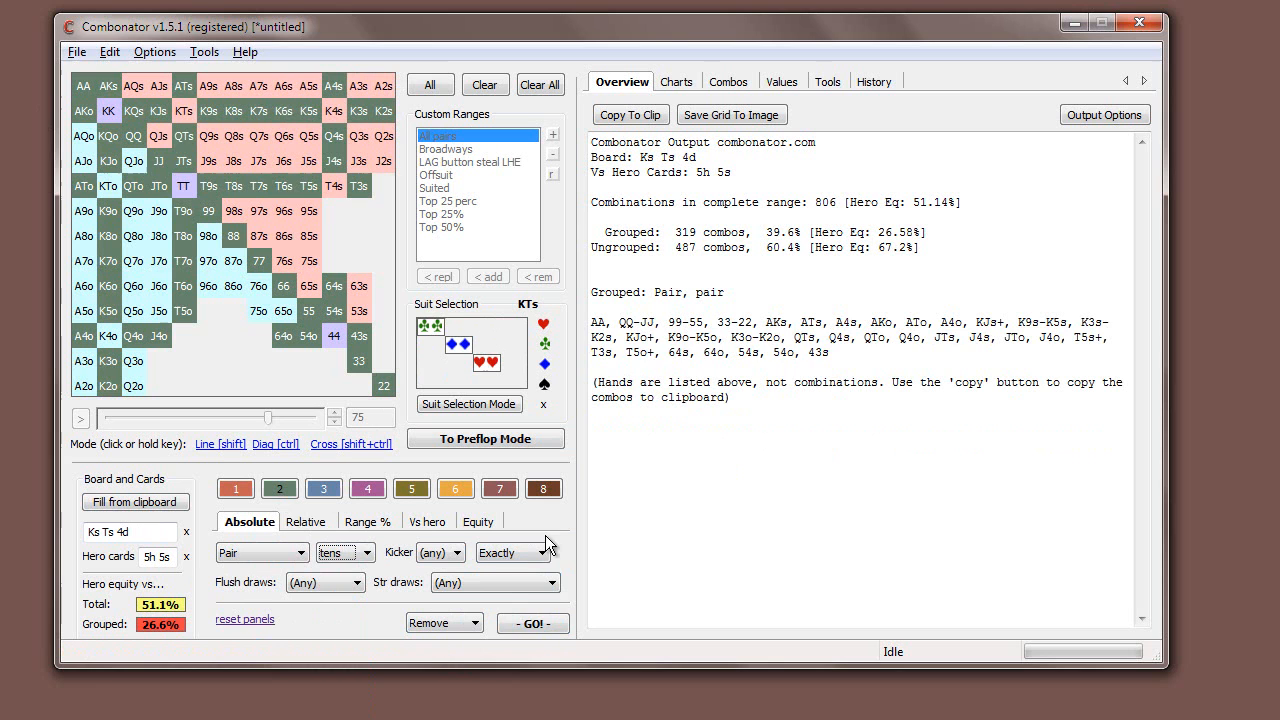
click(532, 622)
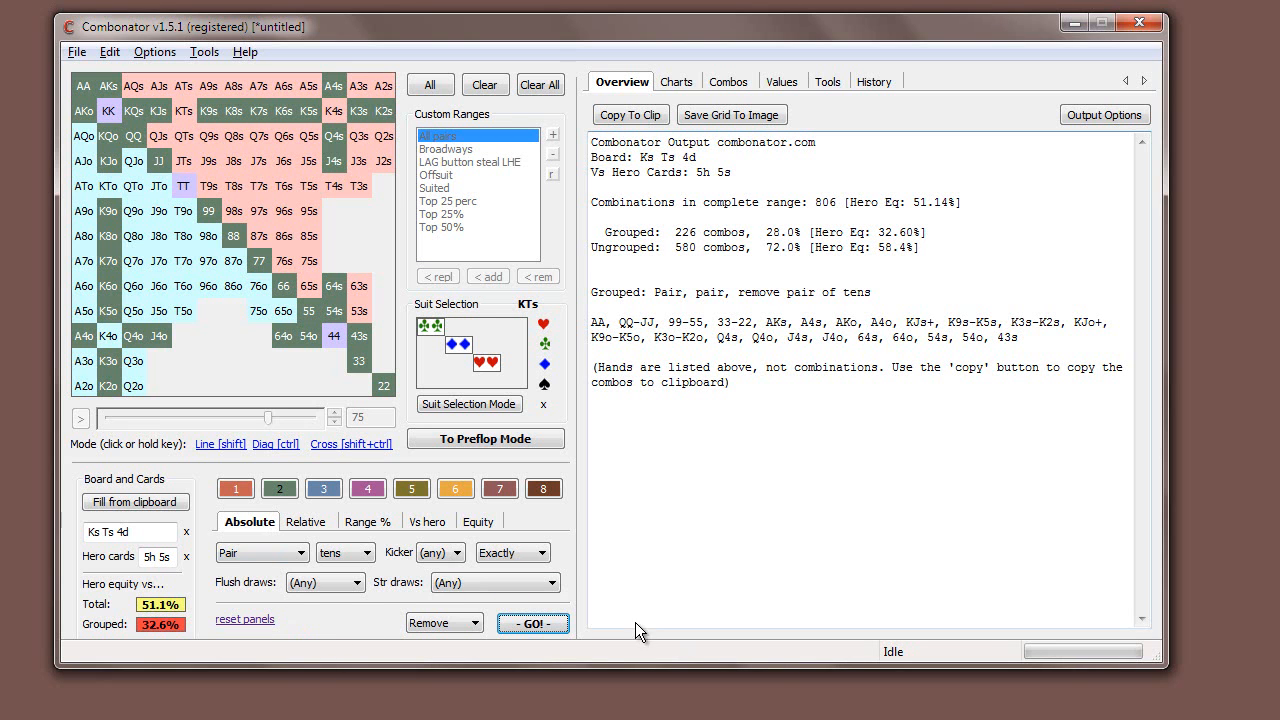
click(300, 553)
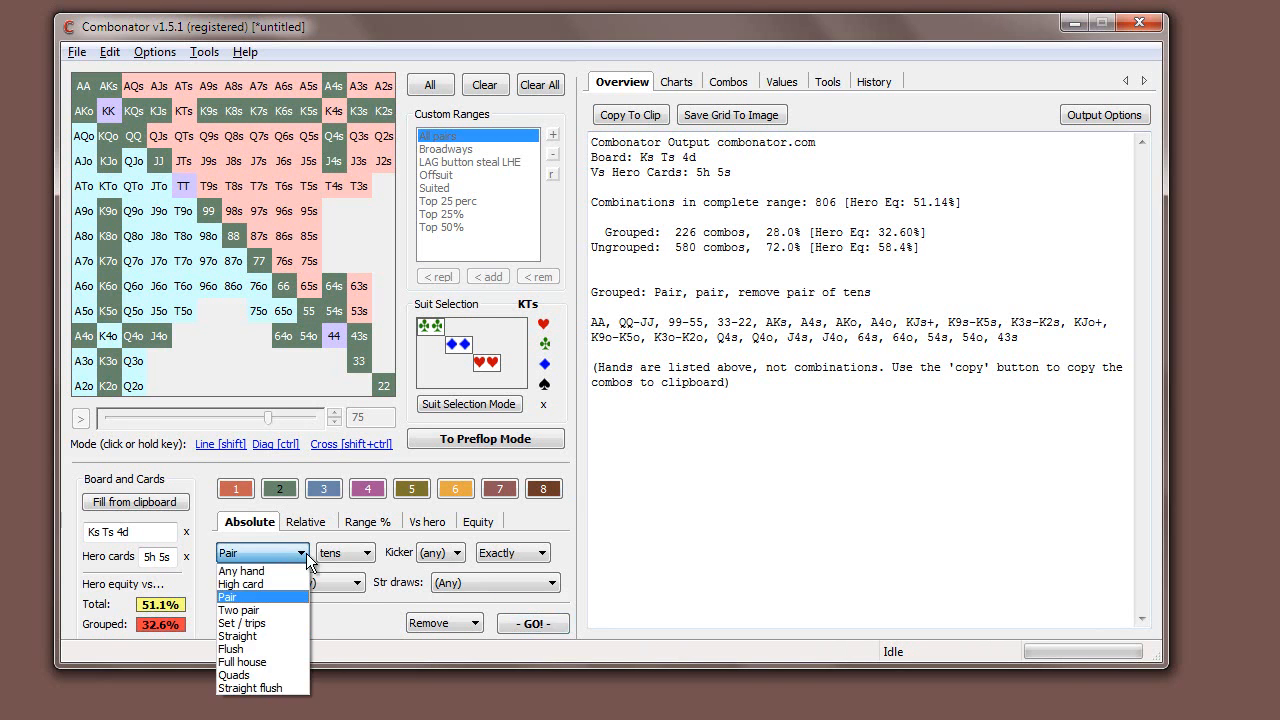
click(352, 604)
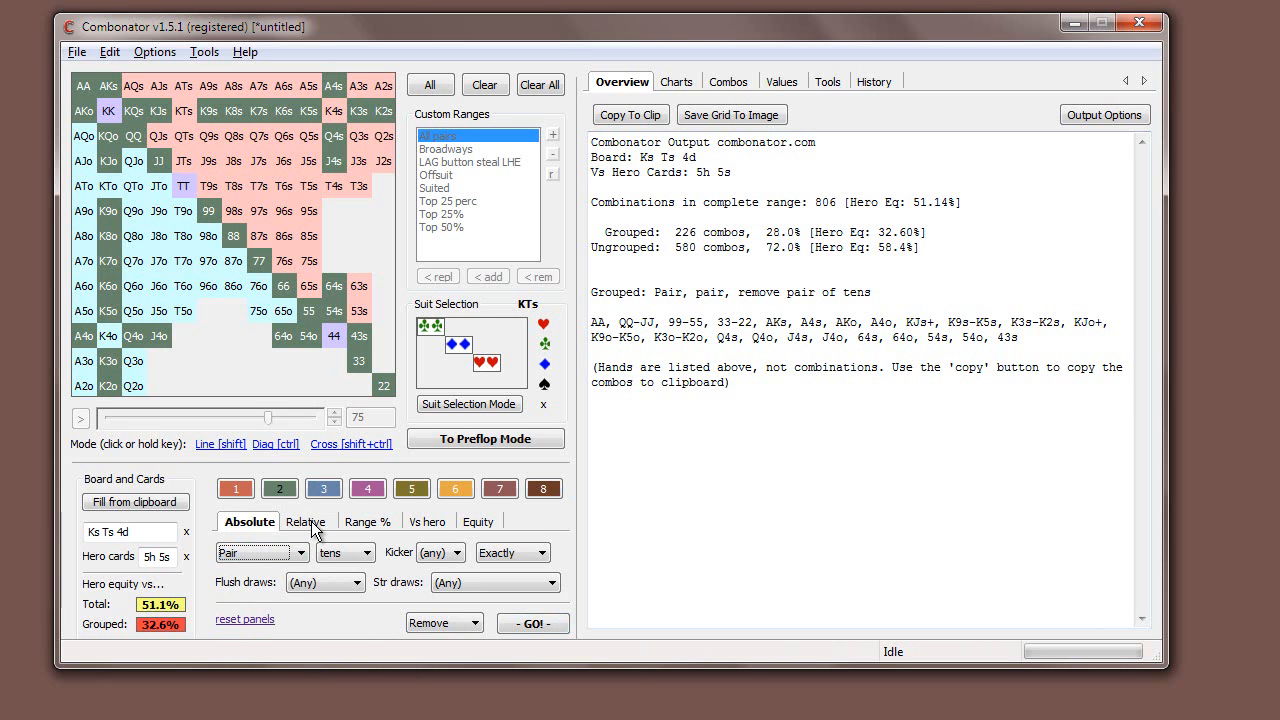